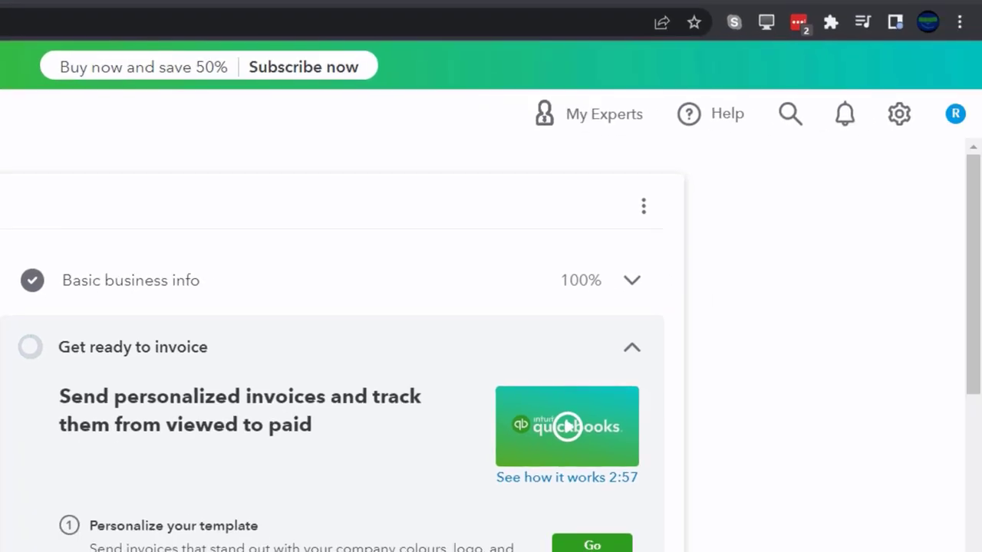
Check the company settings for the Business or Accountant view option and look over at the file in Microsoft Edge
key(ctrl+plus)
key(ctrl+plus)
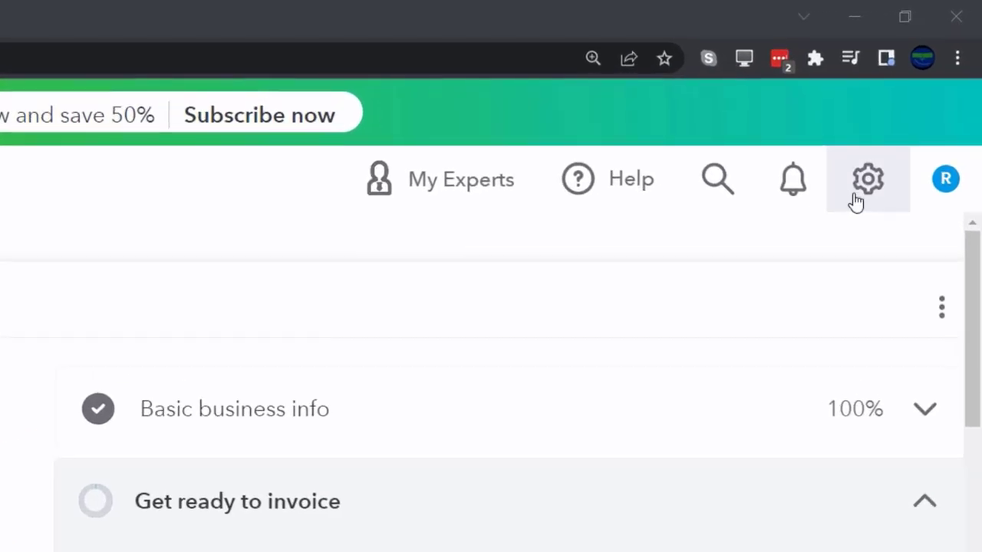
click(913, 107)
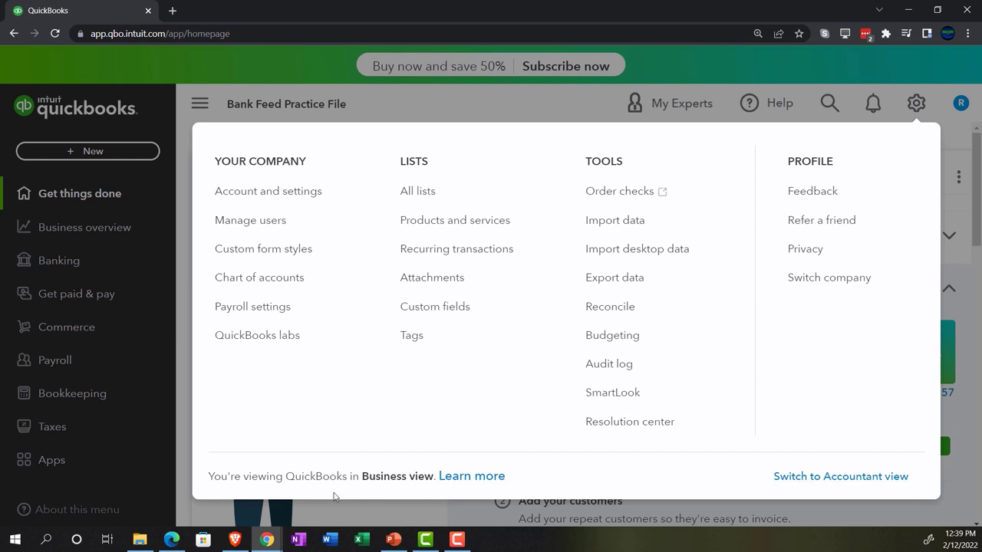
click(176, 541)
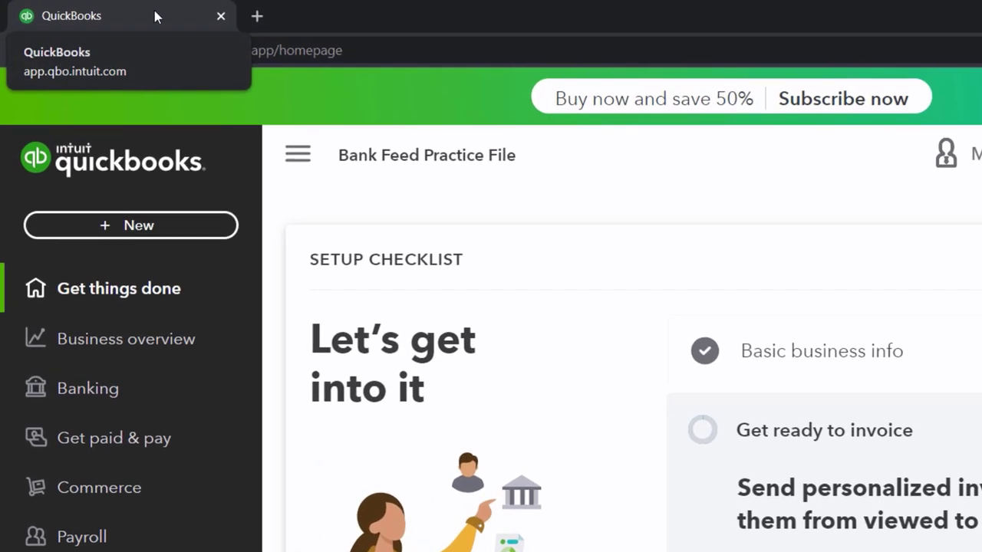
Duplicate the Bank Feed Practice File browser tab twice so that three copies are open
right_click(154, 10)
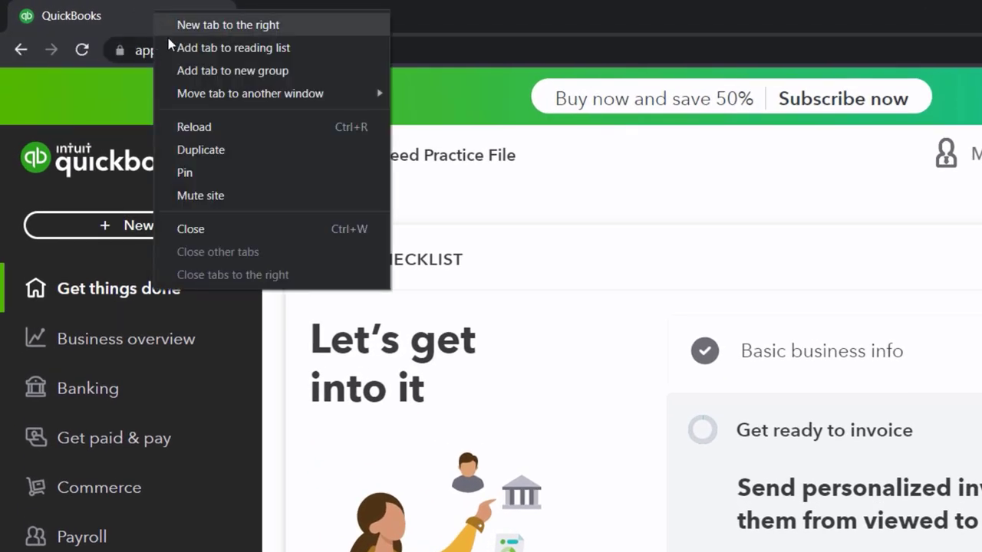
click(203, 150)
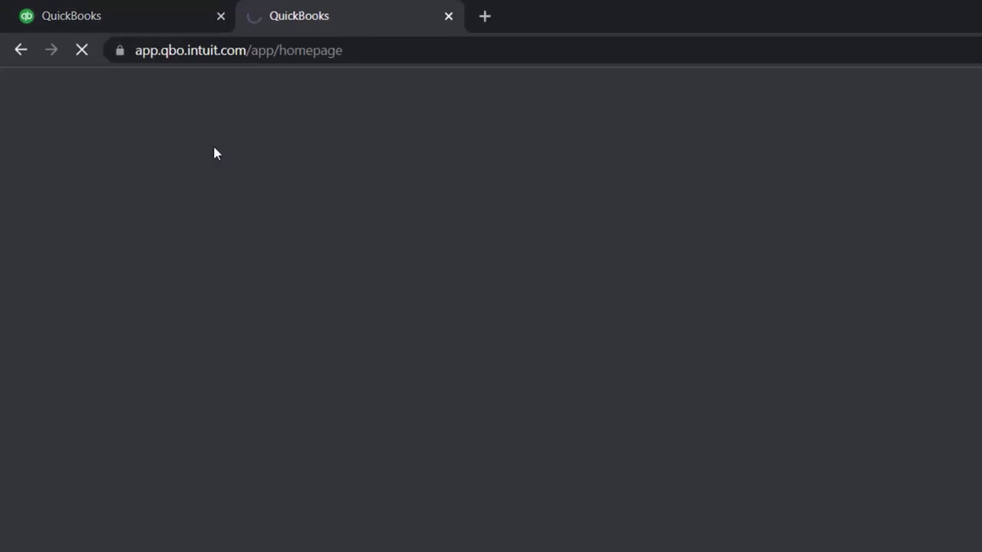
click(181, 15)
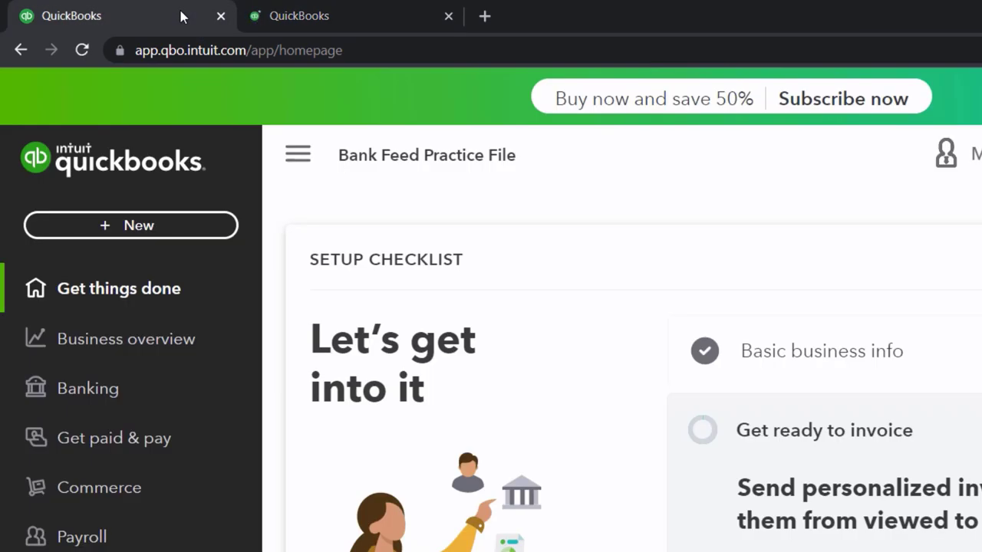
right_click(182, 16)
click(222, 151)
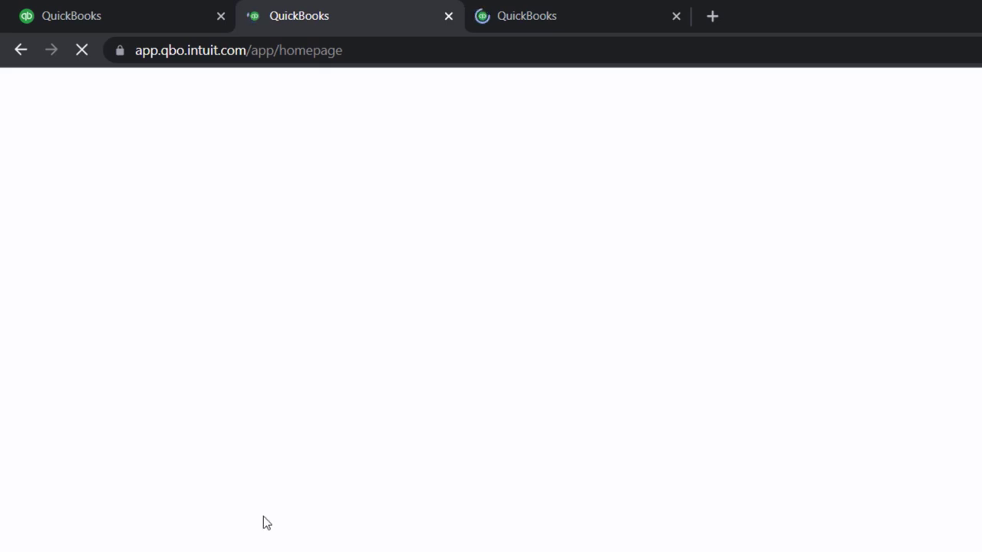
Switch to Microsoft Edge to see where Reports sits in the other view's navigation, and return to Chrome
click(171, 540)
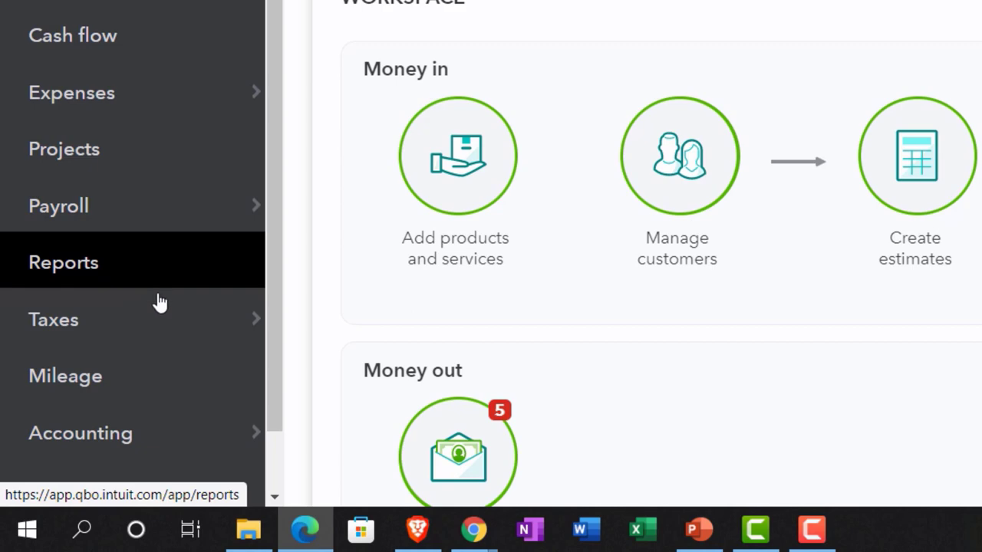
click(304, 529)
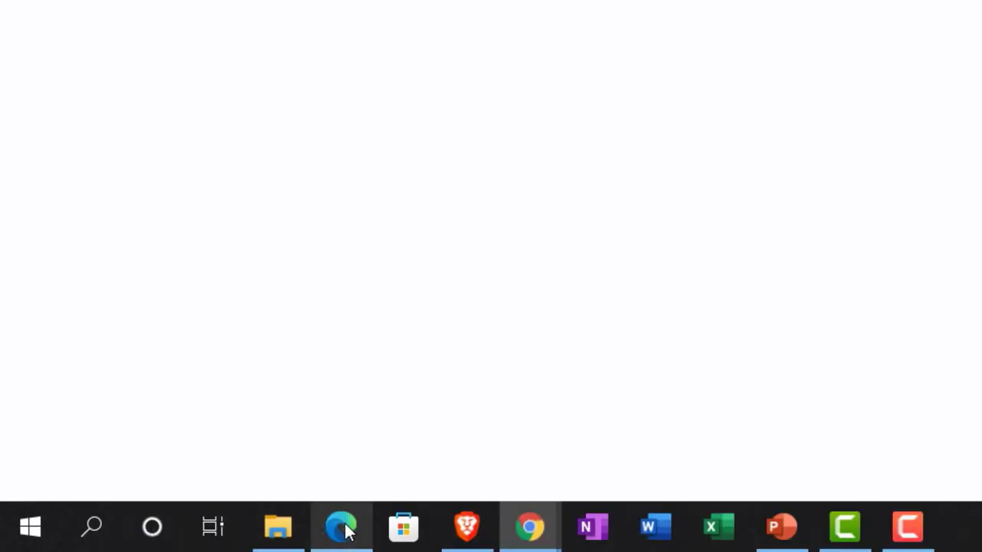
click(343, 528)
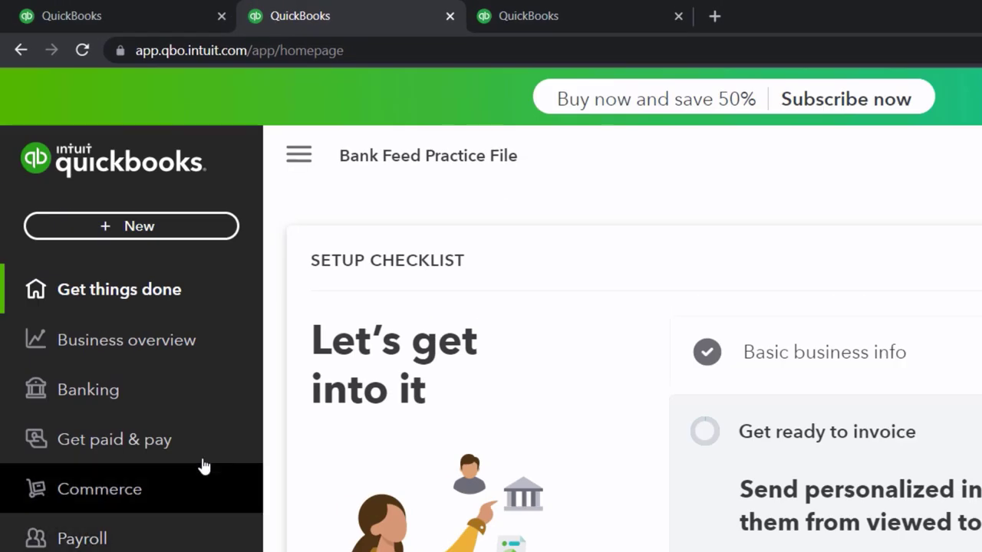
Open the Balance Sheet from the favorite reports in the second tab and collapse the side navigation
click(167, 346)
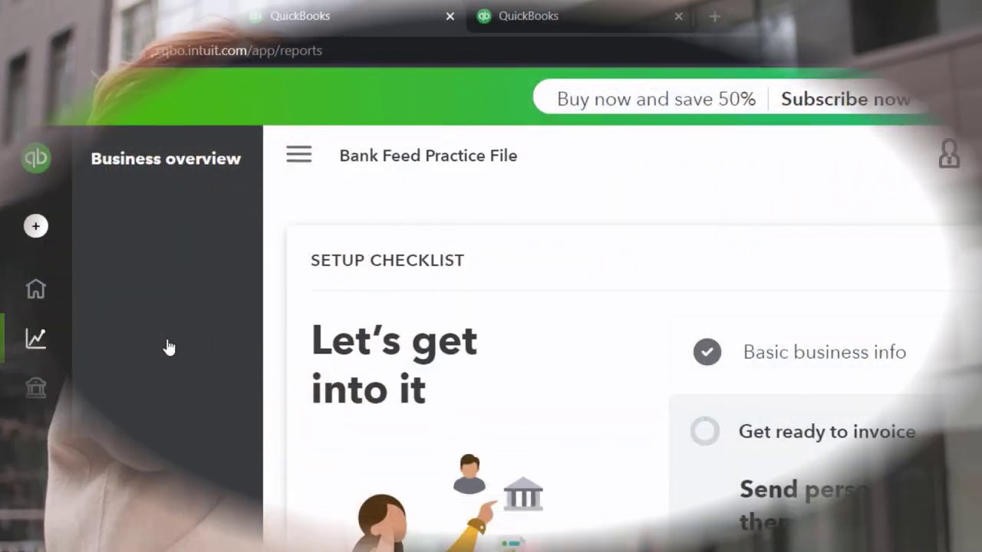
click(159, 345)
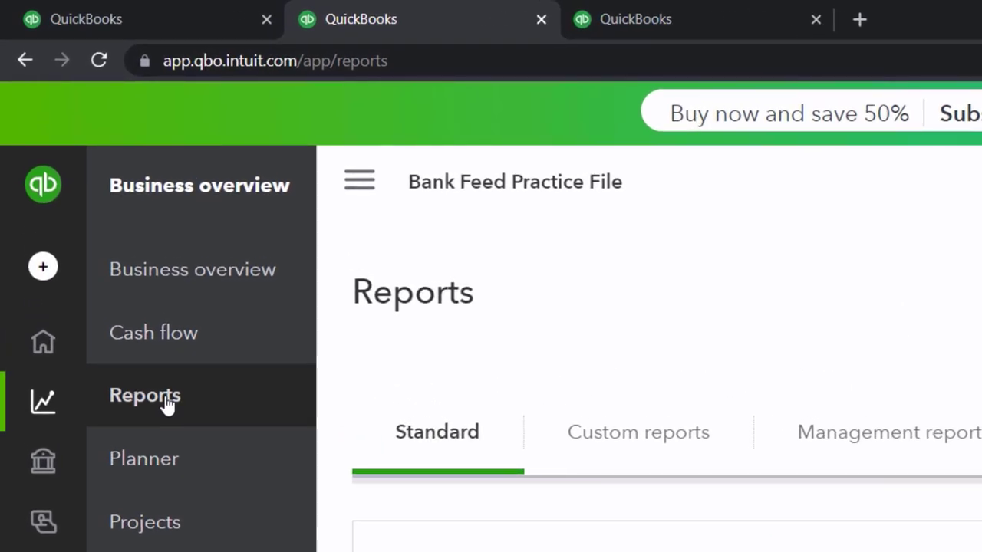
click(357, 183)
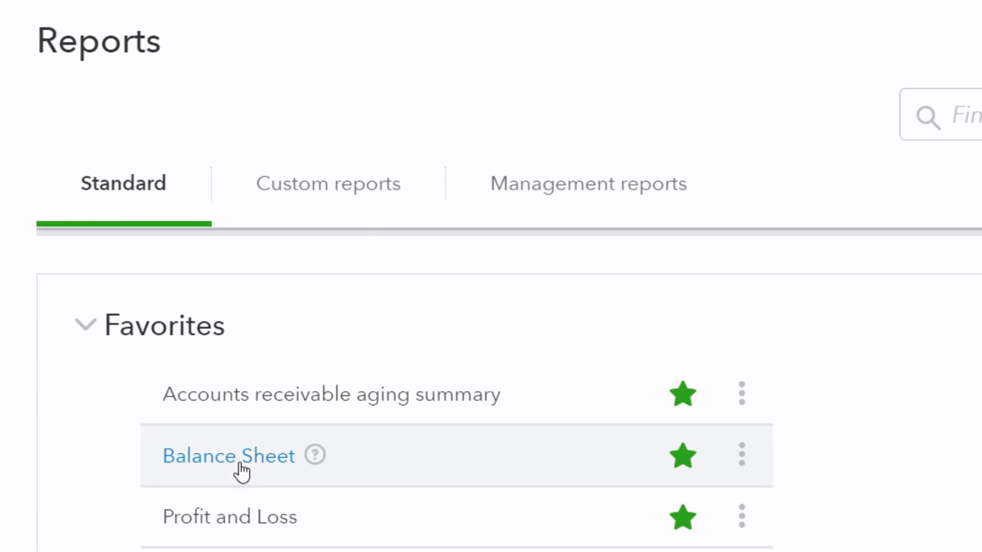
click(242, 472)
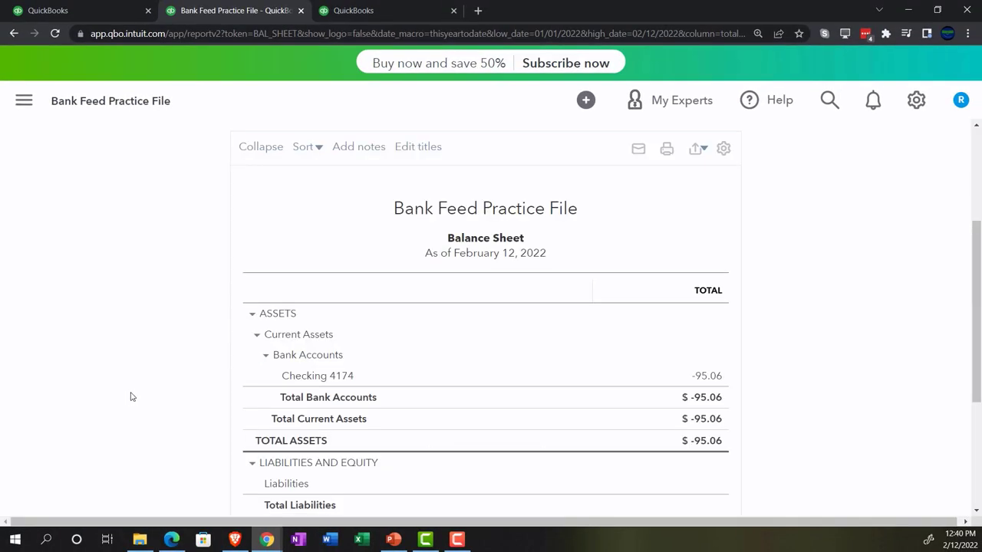
Set the Balance Sheet's report period to 01/01/2021 through 12/31/2021 and run the report
scroll(130, 397, up, 3)
click(256, 219)
drag(256, 220, 169, 201)
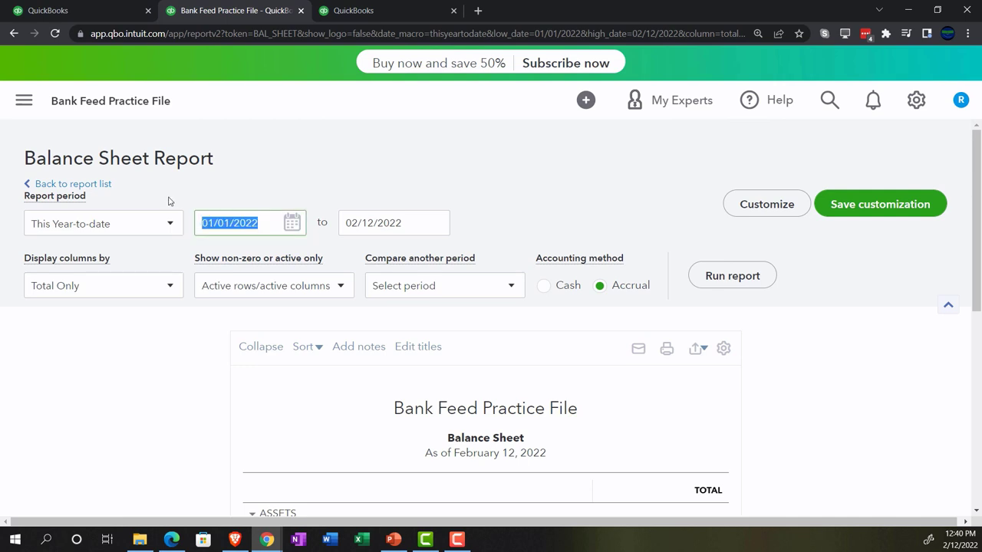
text(01012021)
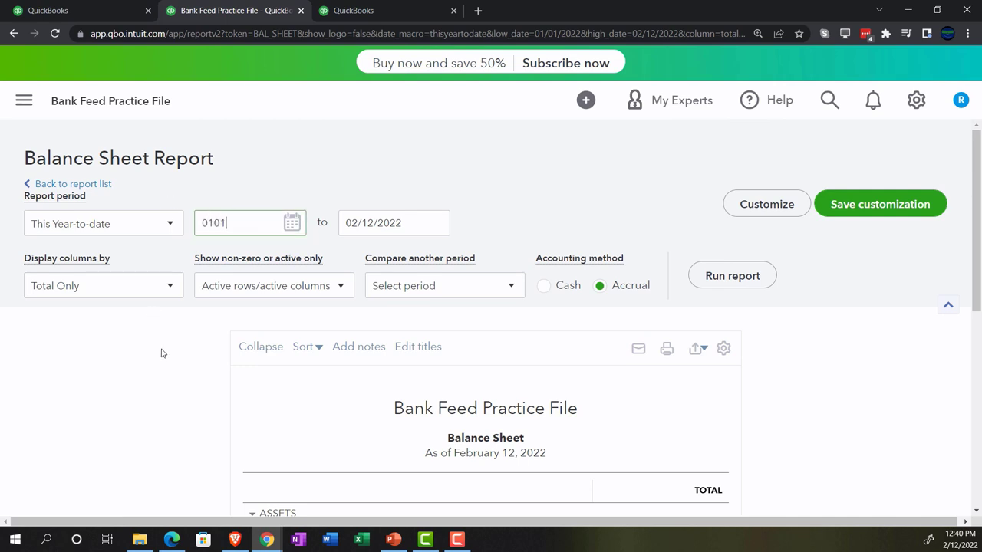
key(Tab)
text(12/31/2021)
key(Tab)
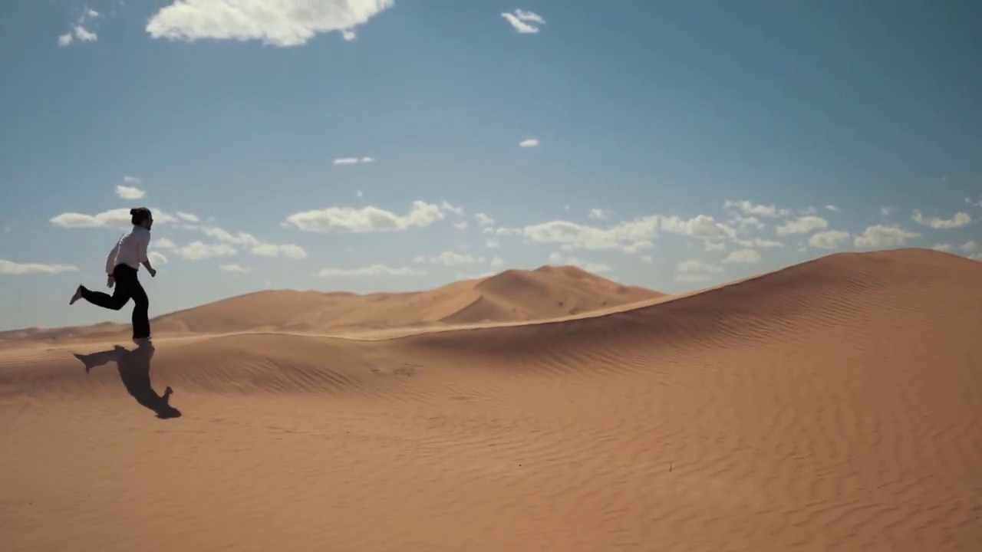
scroll(715, 283, down, 3)
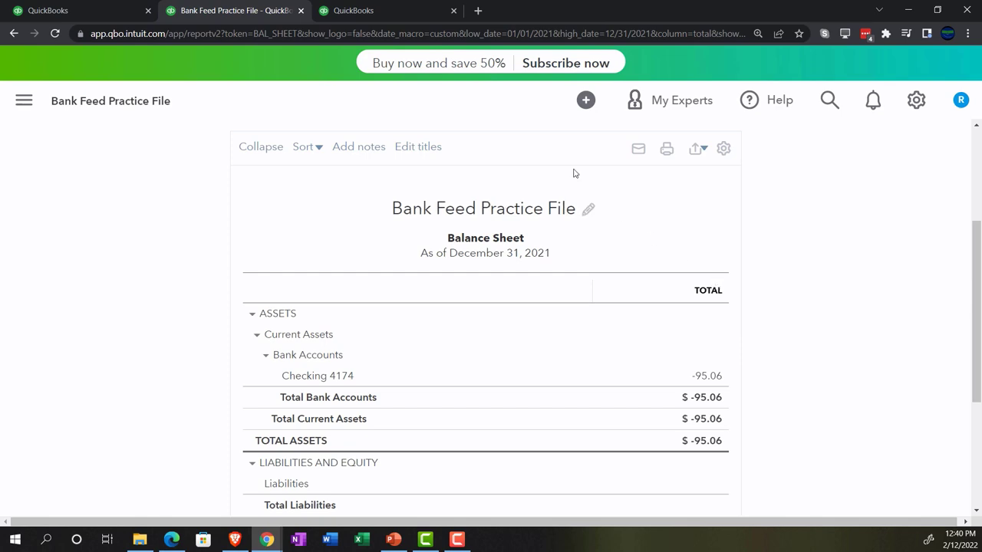
Open the Profit and Loss from the favorite reports in the third tab and collapse the side navigation
click(385, 14)
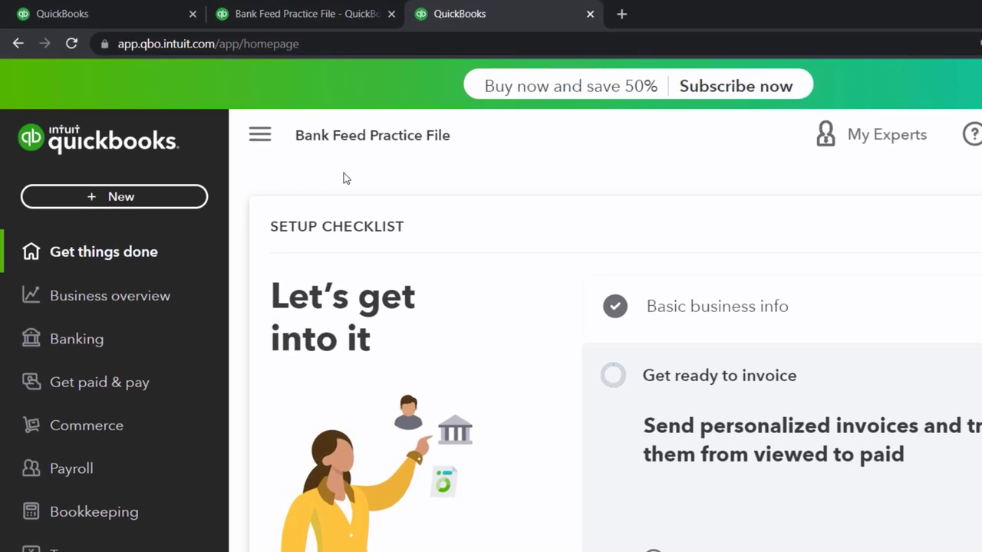
click(101, 231)
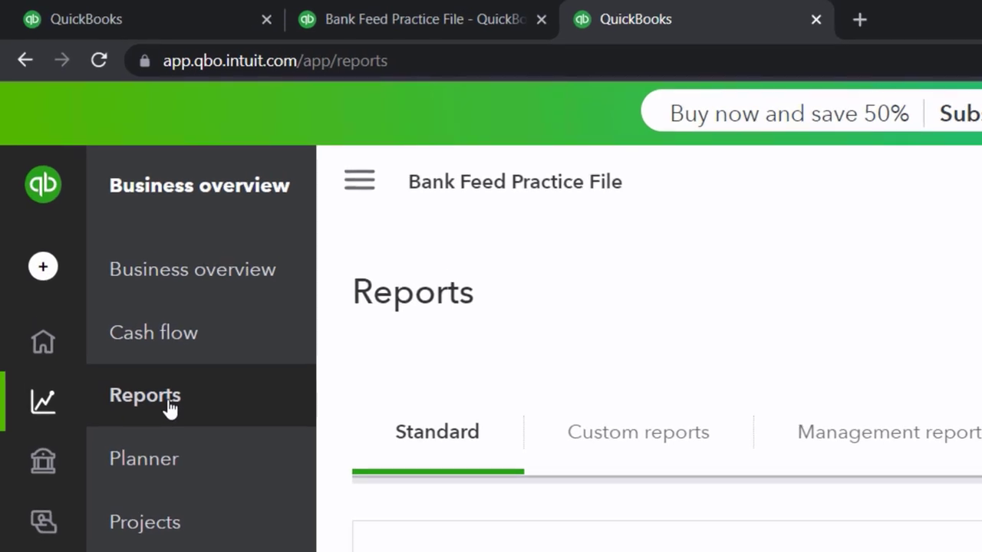
click(168, 410)
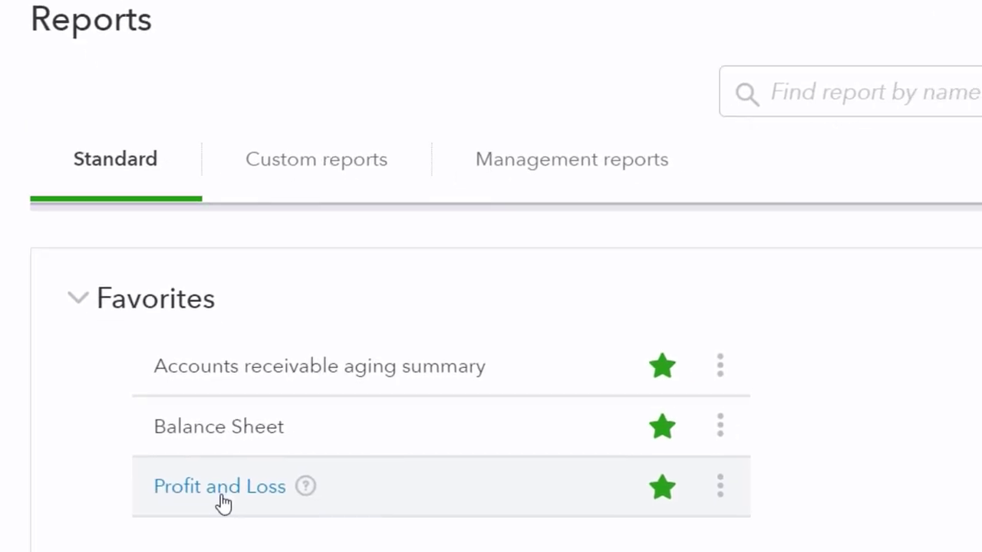
click(221, 486)
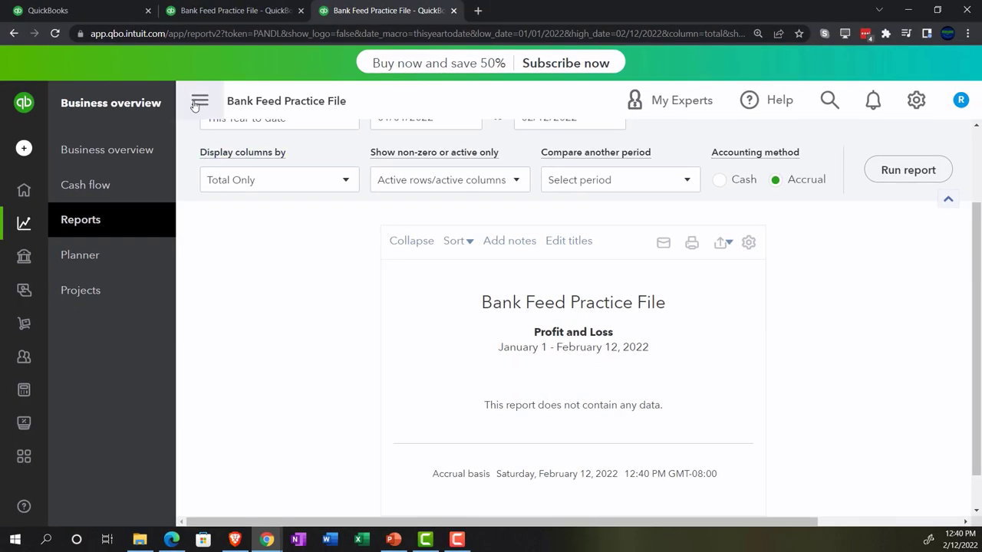
click(198, 102)
Set the Profit and Loss report period to 01/01/2021 through 12/31/2021 and run the report
scroll(181, 339, up, 2)
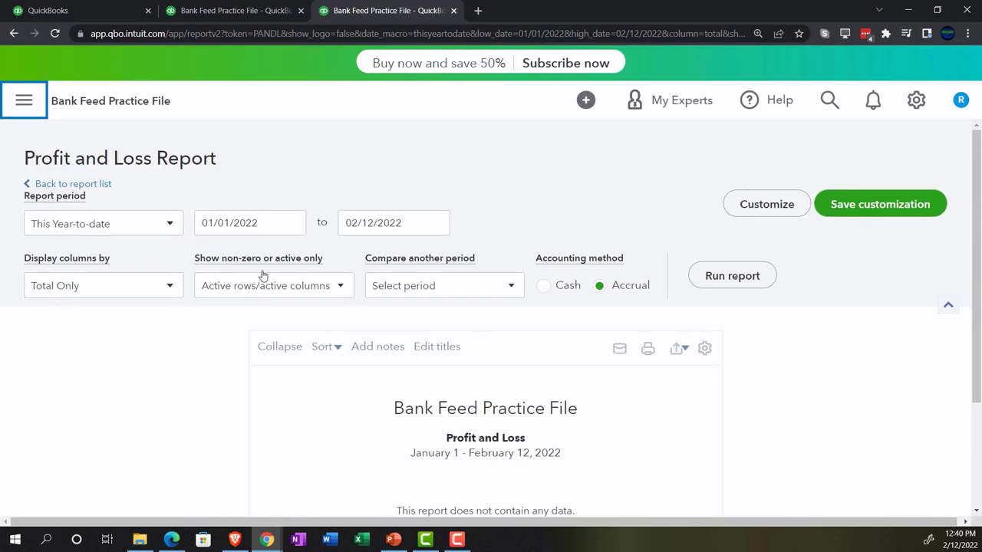
click(223, 222)
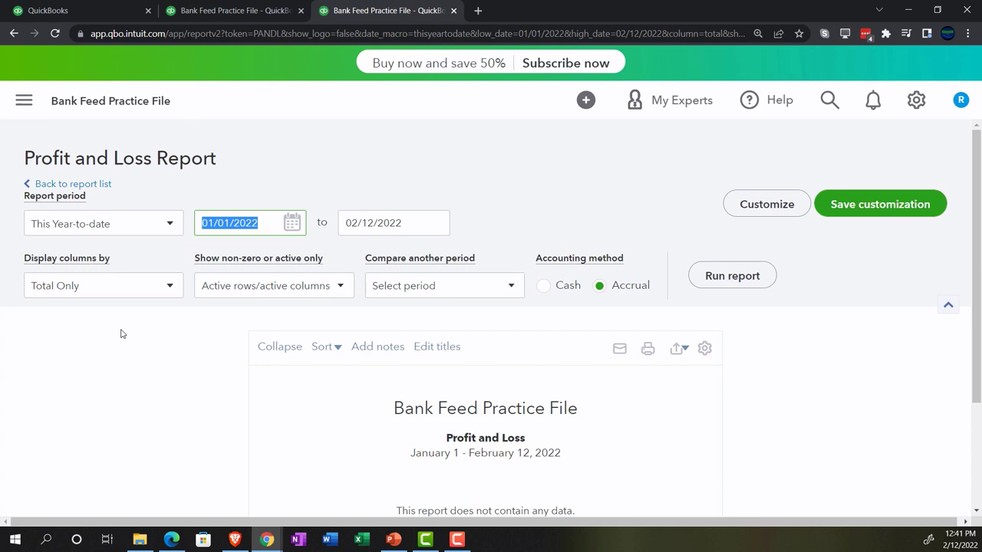
text(01012021)
key(Tab)
text(1)
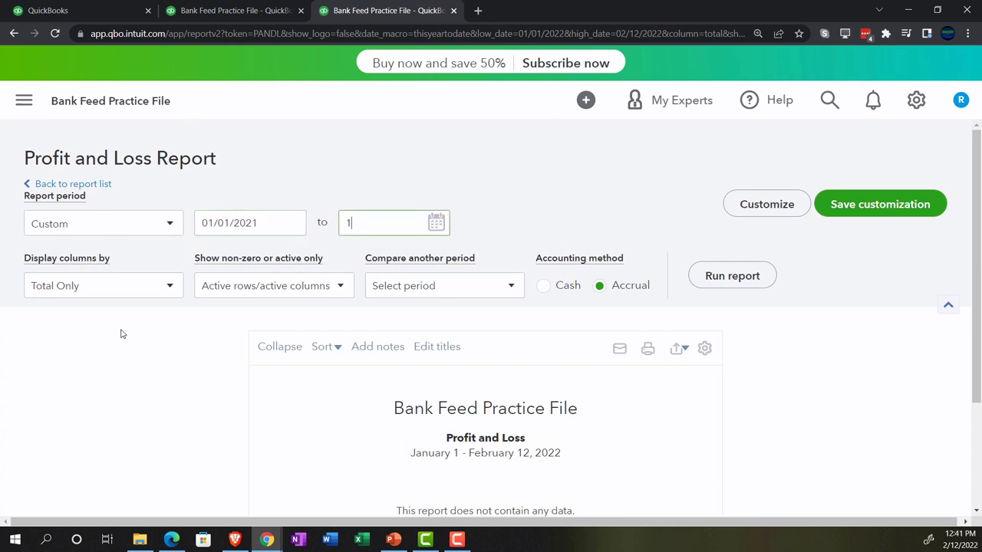
text(2/31/2021)
key(Tab)
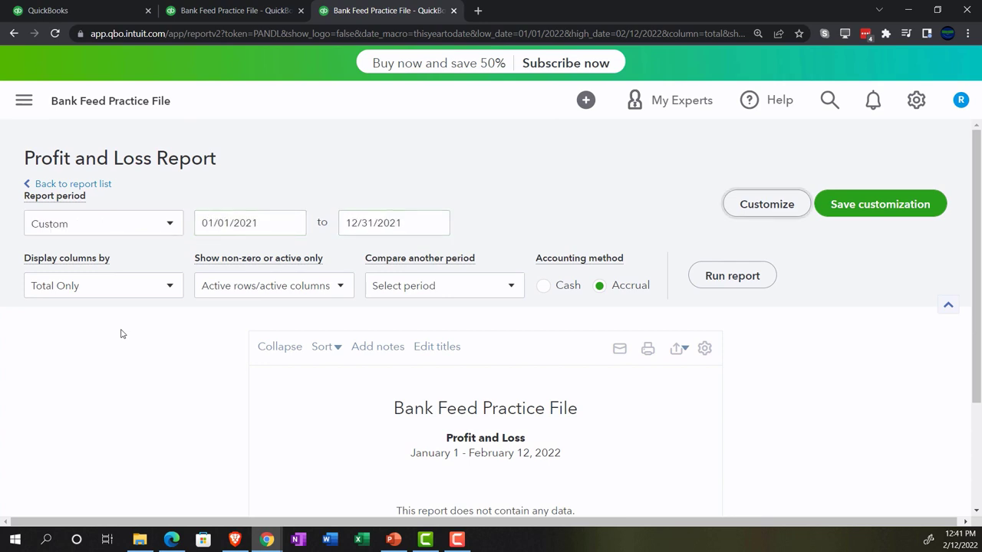
click(729, 275)
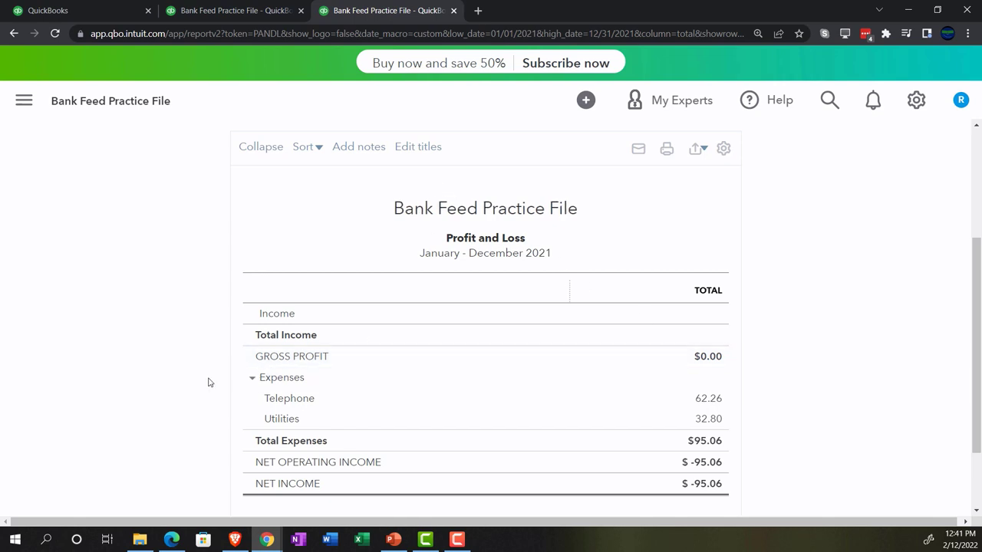
Examine the income, expense and net income lines of the 2021 Profit and Loss report
key(ctrl+plus)
key(ctrl+plus)
scroll(158, 386, down, 1)
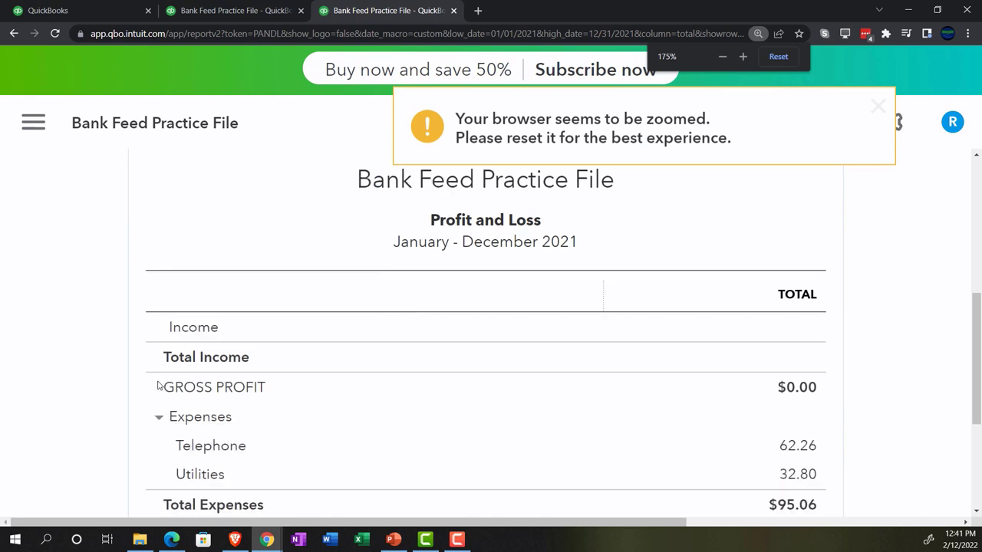
key(ctrl+plus)
scroll(85, 394, down, 3)
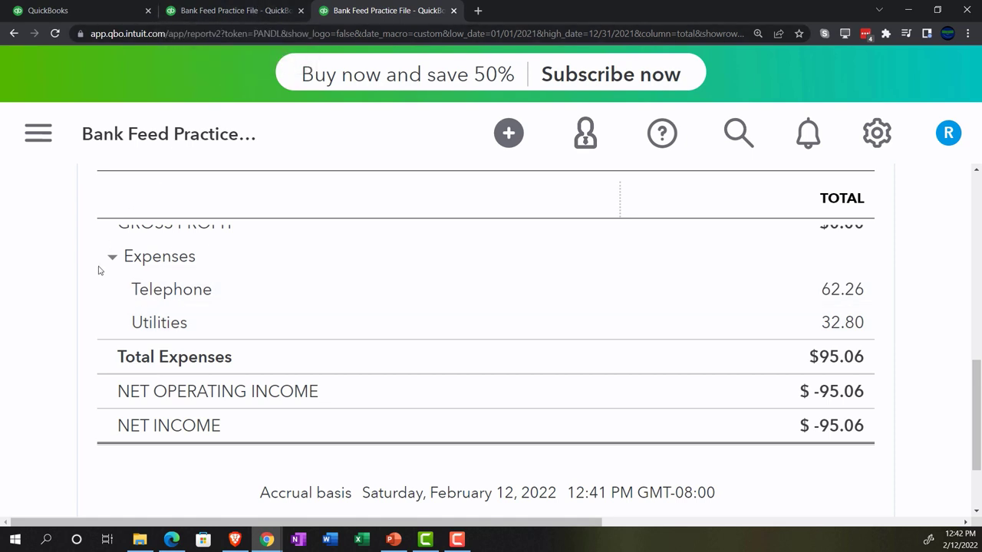
scroll(55, 330, up, 1)
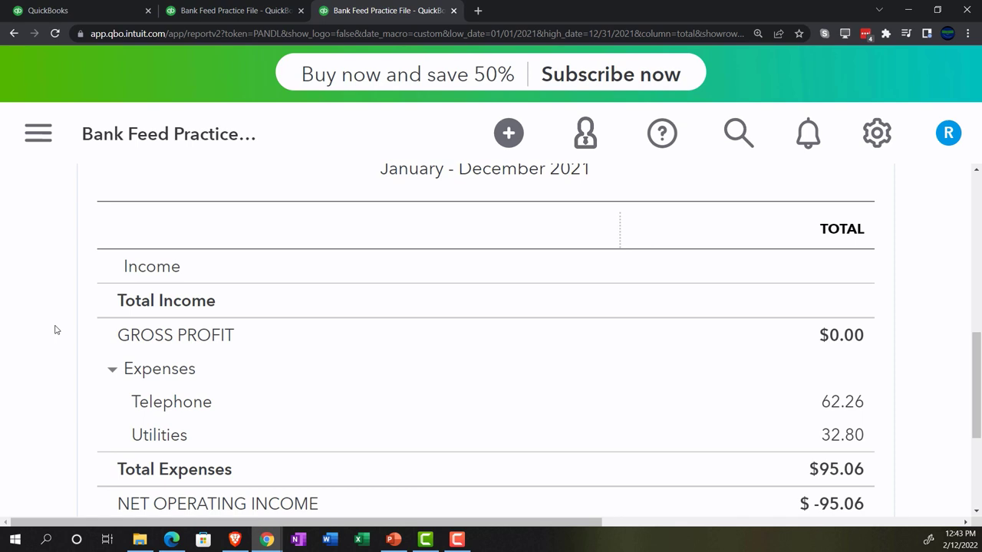
scroll(55, 330, down, 2)
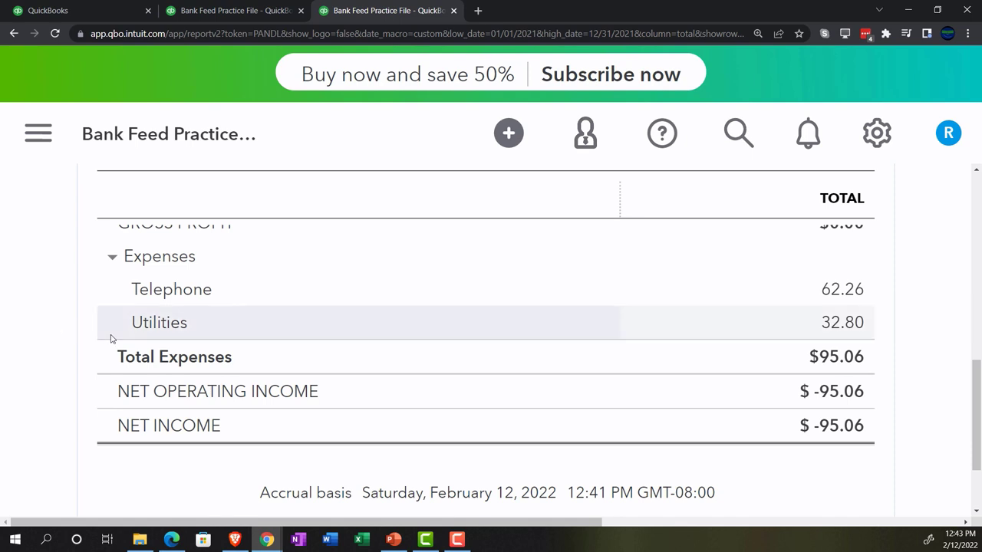
scroll(110, 338, up, 2)
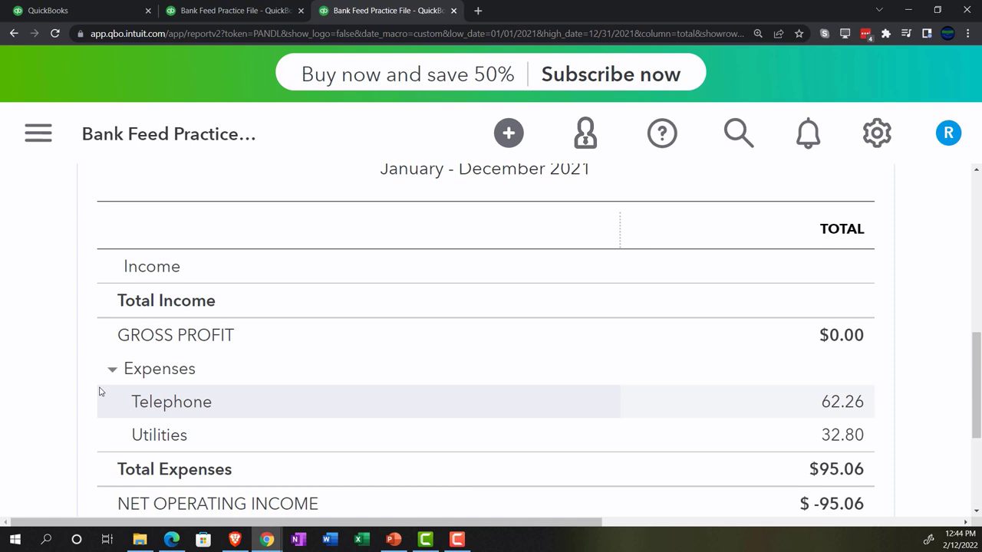
Return to the first tab and open the Reports page of the Business overview section
click(88, 10)
key(ctrl+plus)
key(ctrl+plus)
key(ctrl+plus)
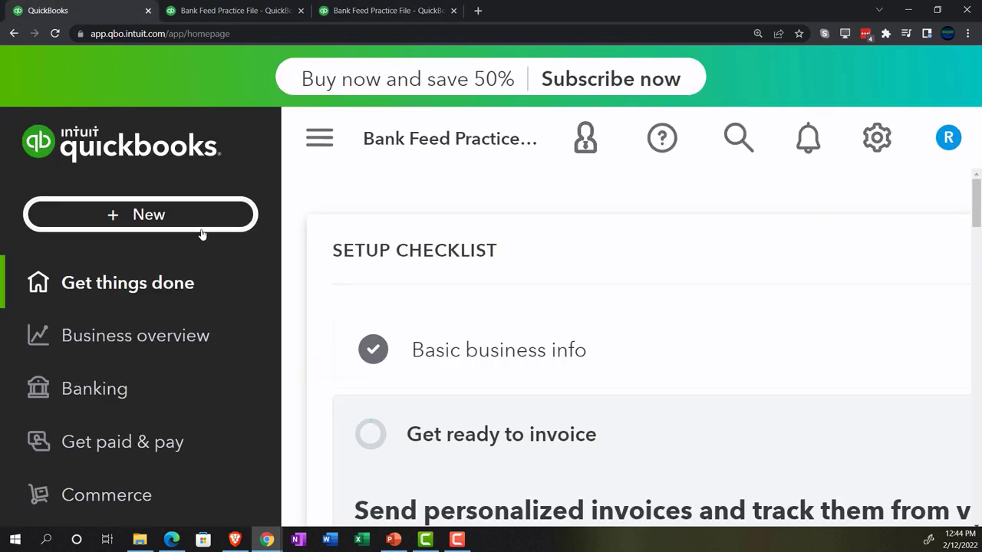
key(ctrl+minus)
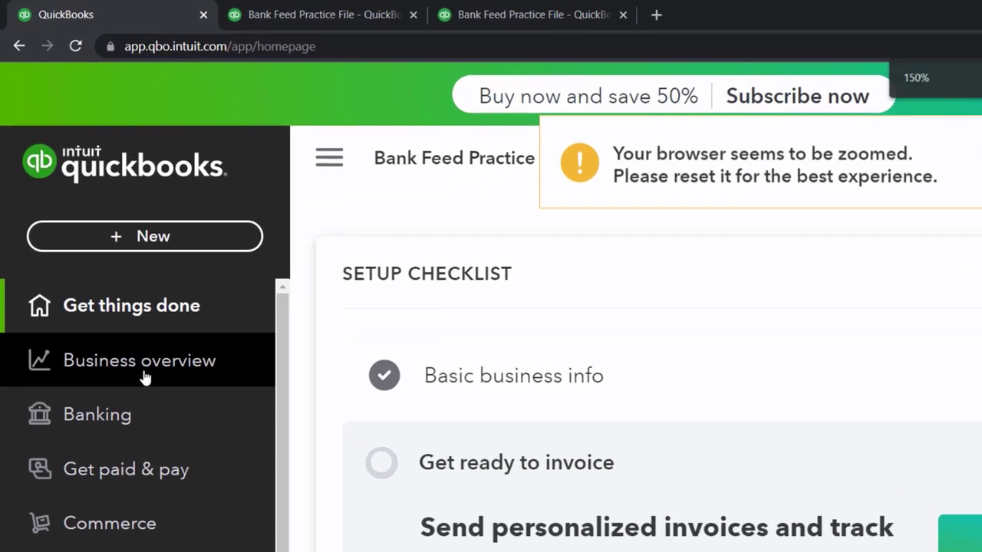
click(145, 378)
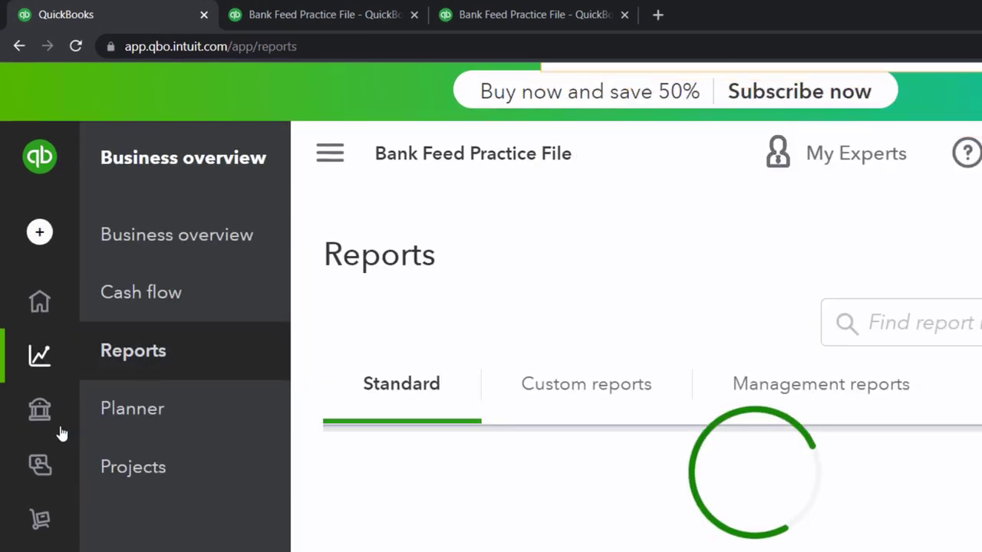
Open the Bookkeeping bank transactions and switch the company file from Business view to Accountant view
mouse_move(39, 499)
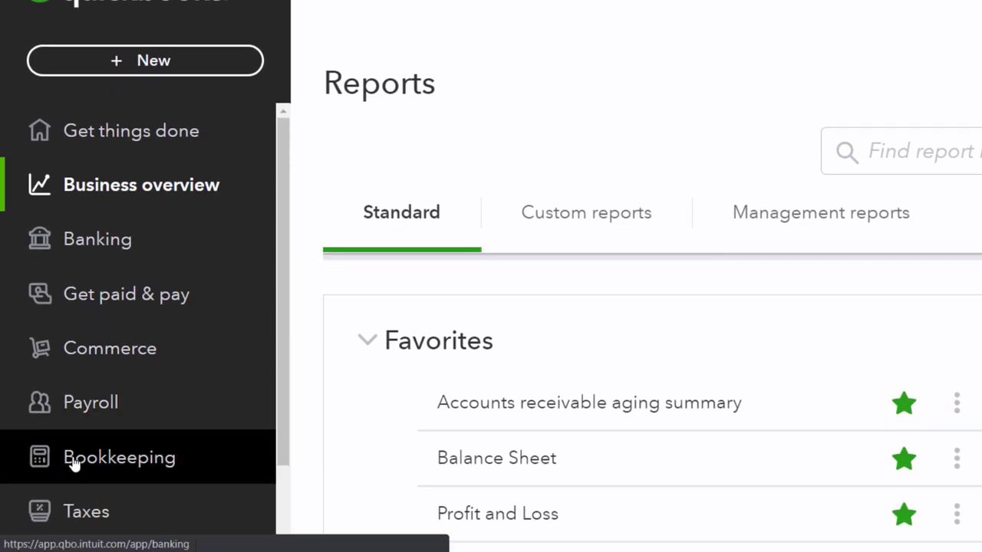
click(73, 460)
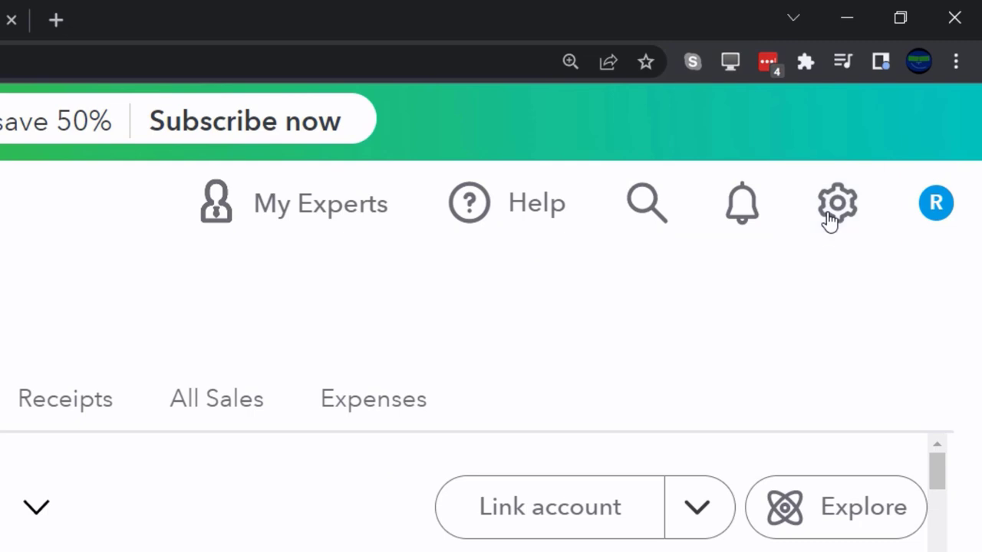
click(835, 207)
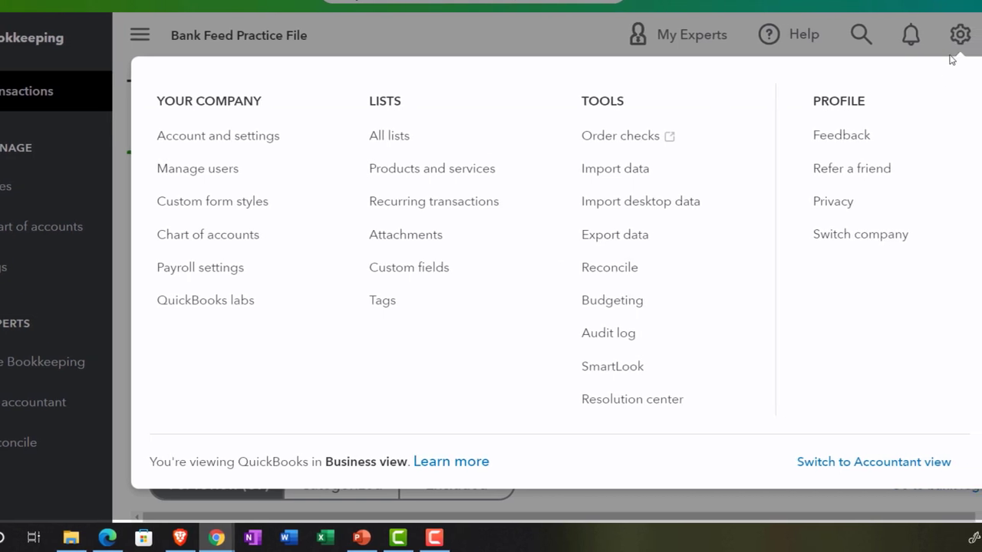
click(903, 463)
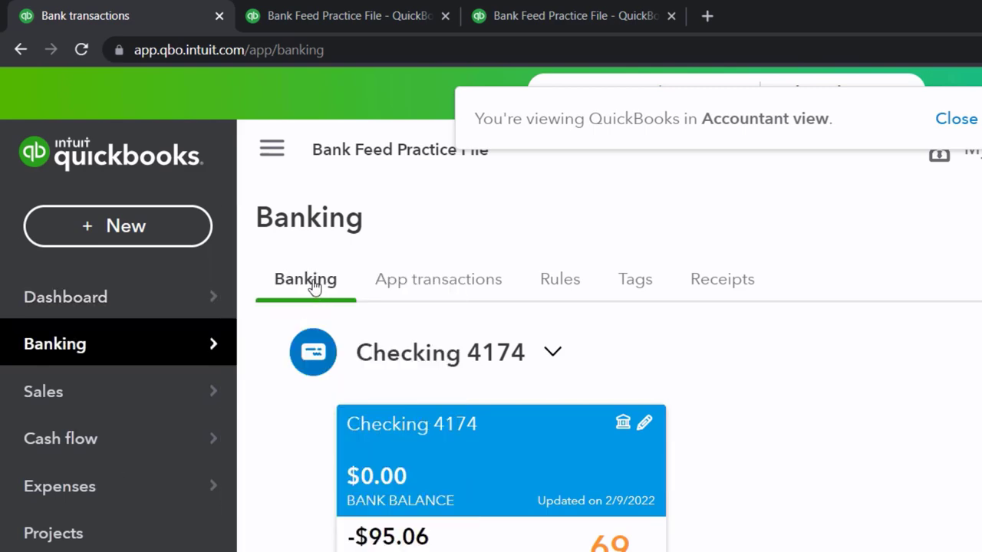
Collapse the side navigation and look through the Checking 4174 transactions listed for review
click(273, 150)
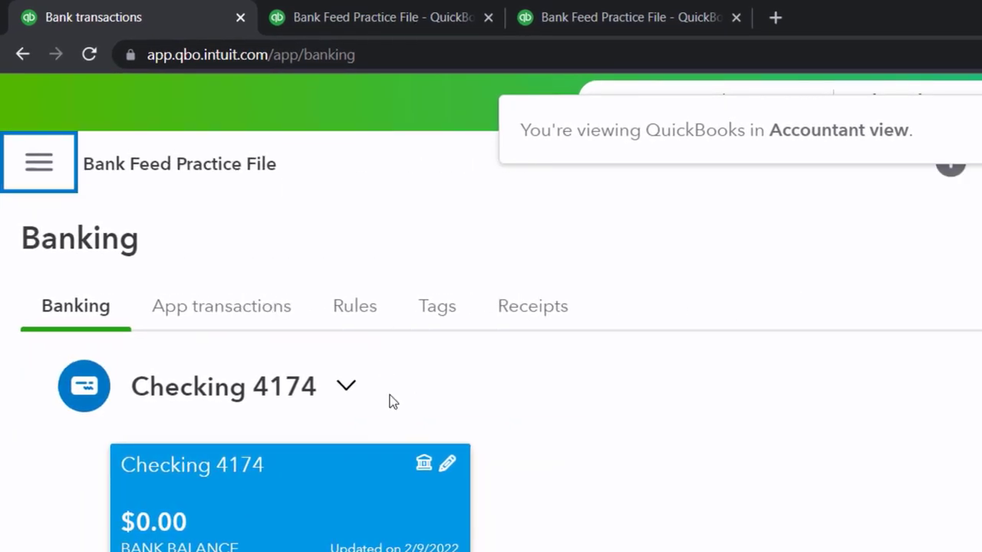
scroll(576, 529, down, 1)
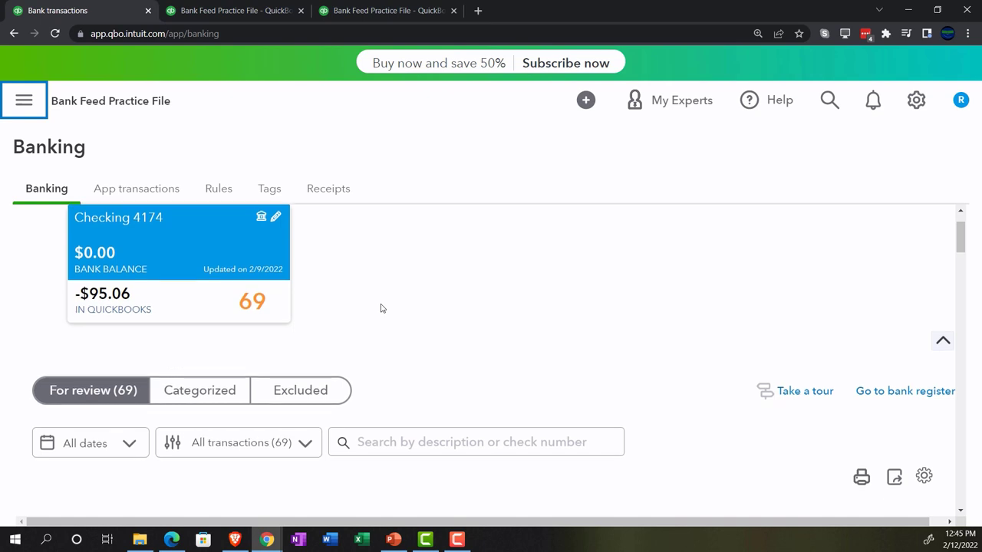
scroll(382, 308, down, 3)
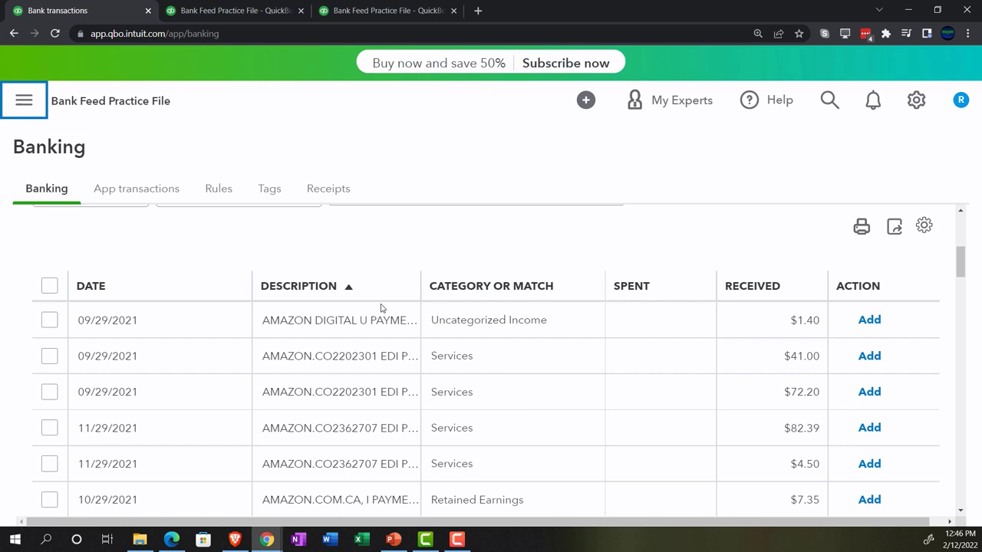
scroll(381, 308, down, 1)
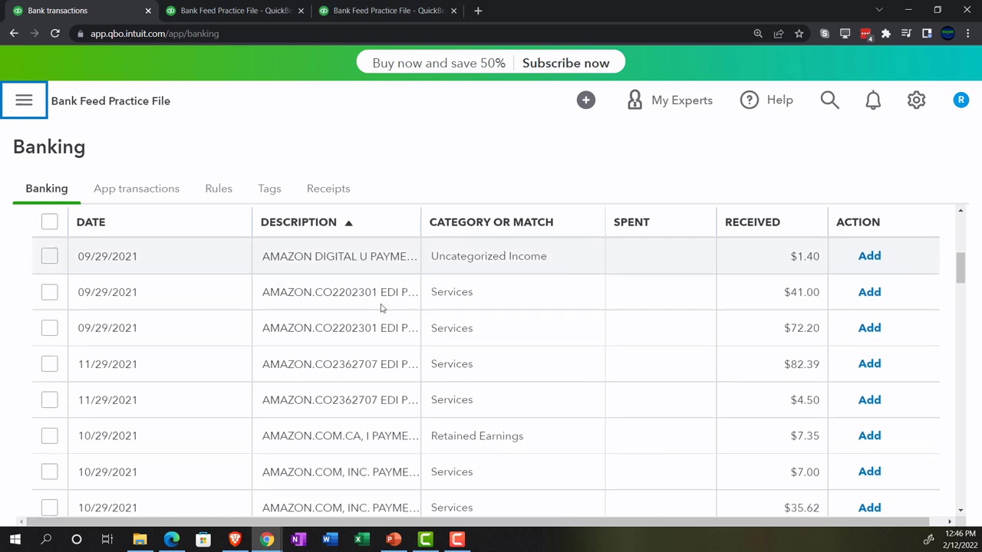
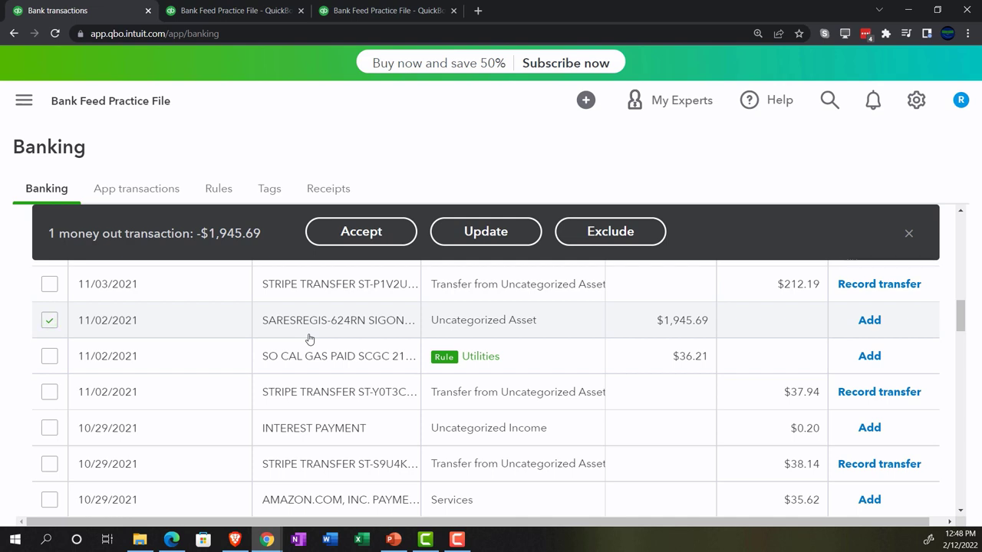
Expand the 11/02/2021 SARESREGIS payment of $1,945.69 for categorizing and clear the batch selection
click(309, 337)
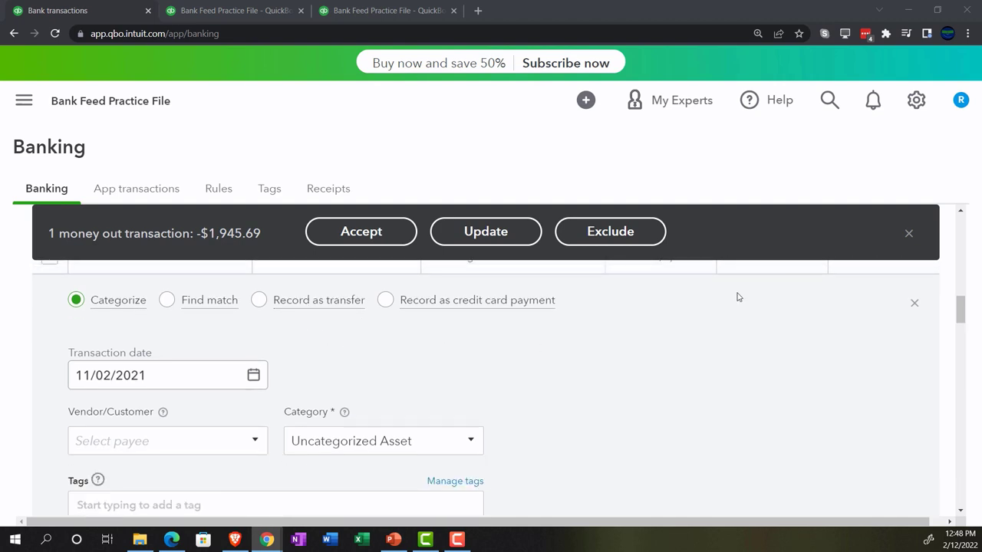
click(908, 235)
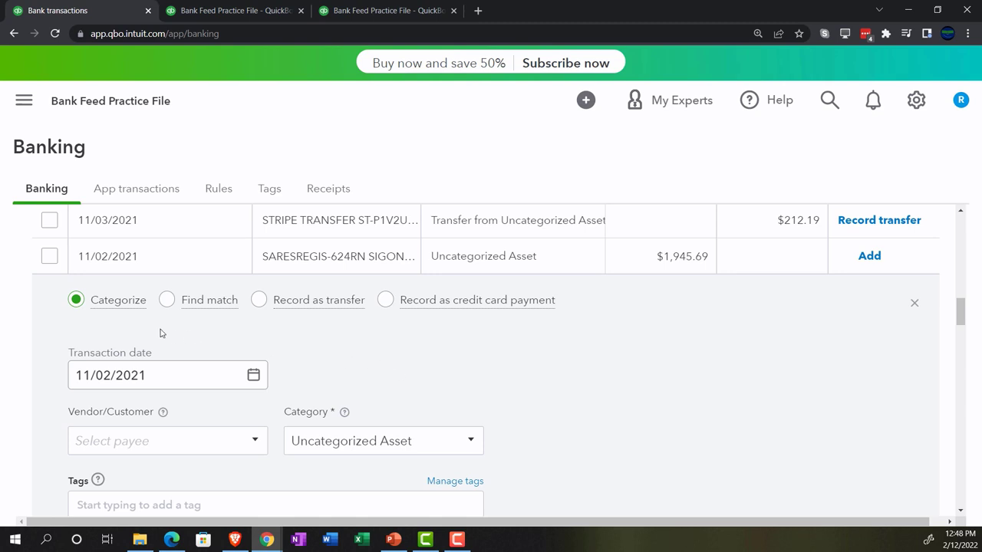
scroll(55, 366, down, 1)
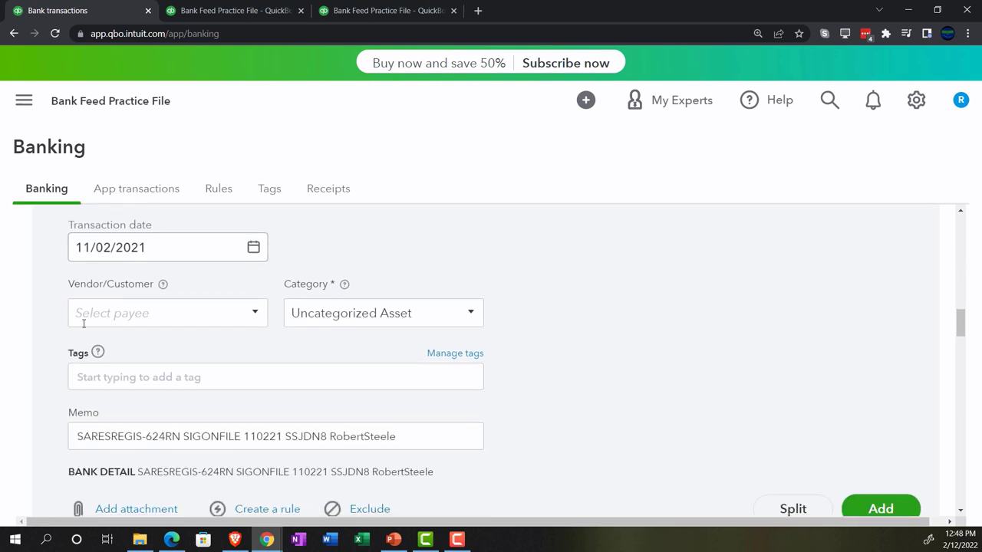
Add SARESREGIS, copied from the memo, as a new vendor and set it as the transaction's payee
click(89, 314)
click(143, 436)
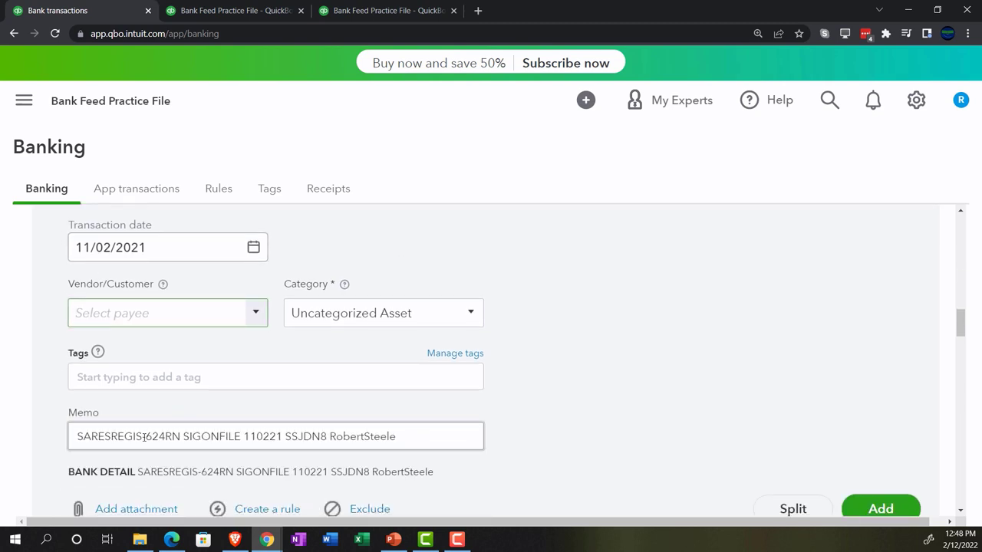
drag(138, 436, 64, 431)
key(ctrl+c)
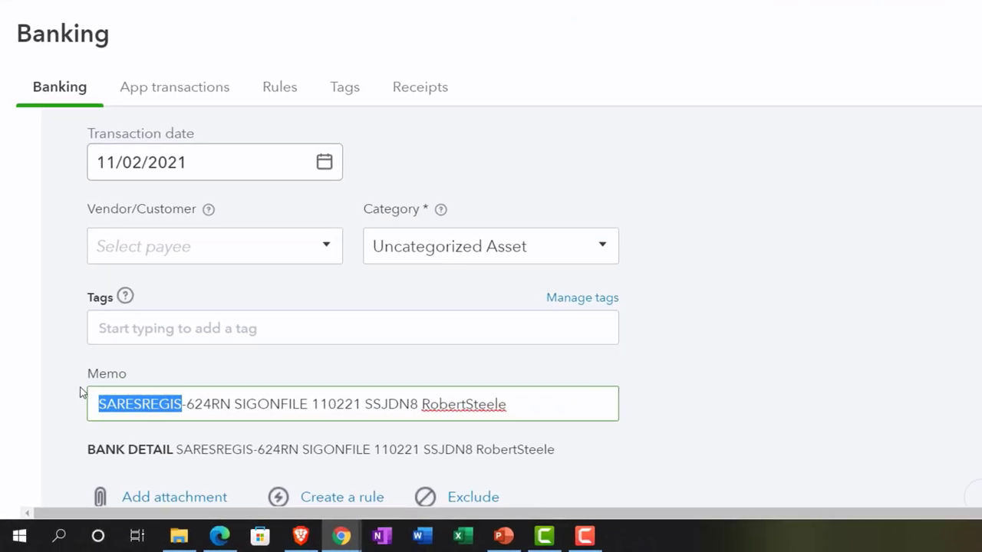
click(129, 315)
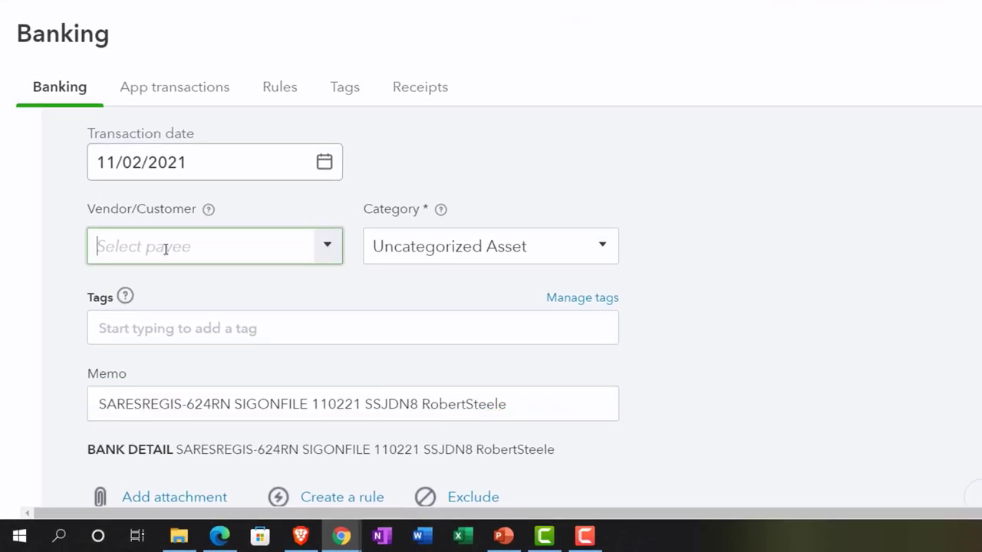
key(ctrl+v)
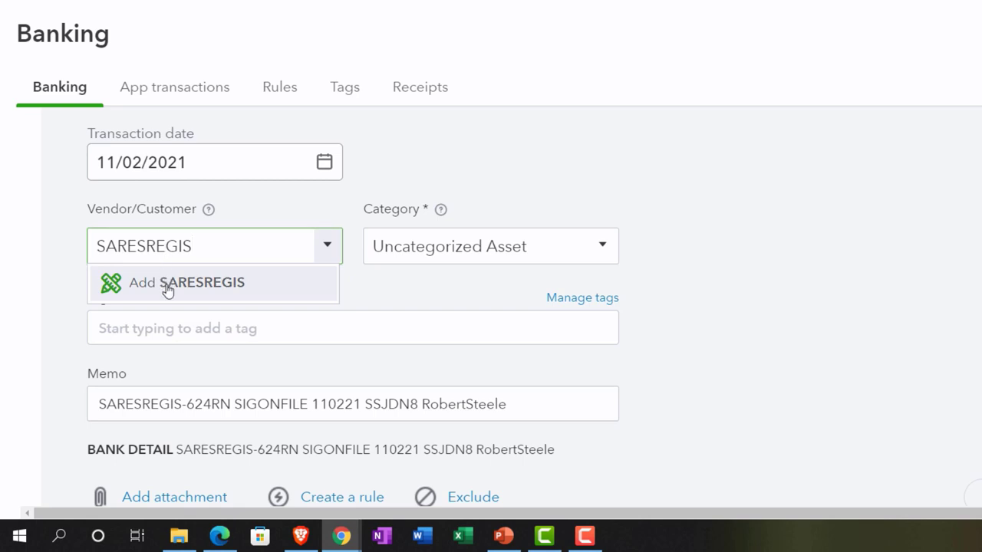
click(168, 290)
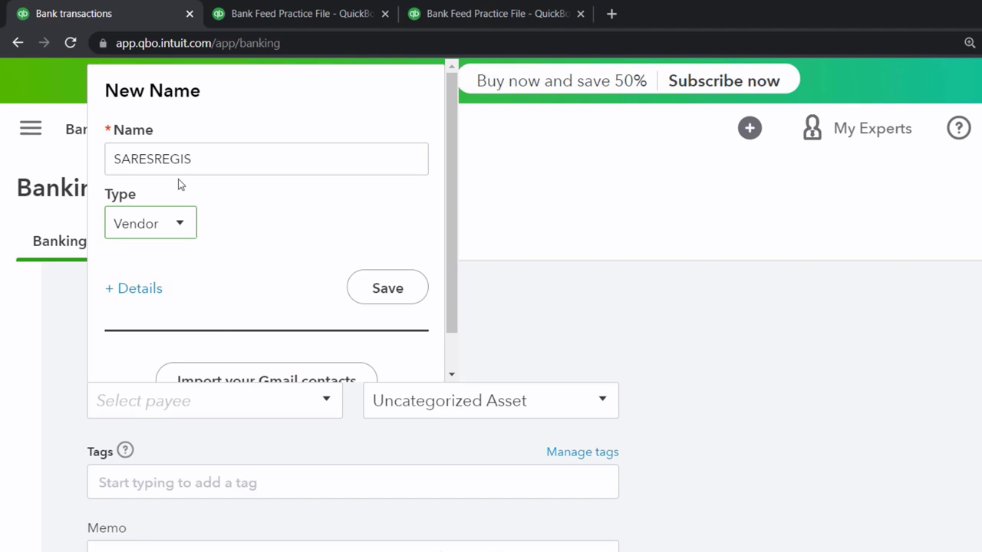
click(386, 292)
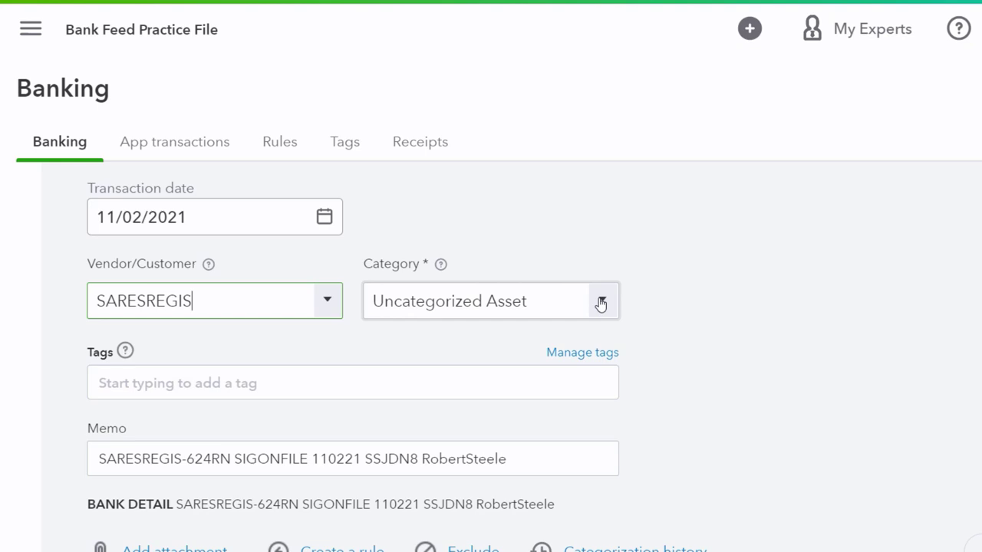
Start a new category account for the SARESREGIS transaction with the account type Fixed Assets
click(601, 304)
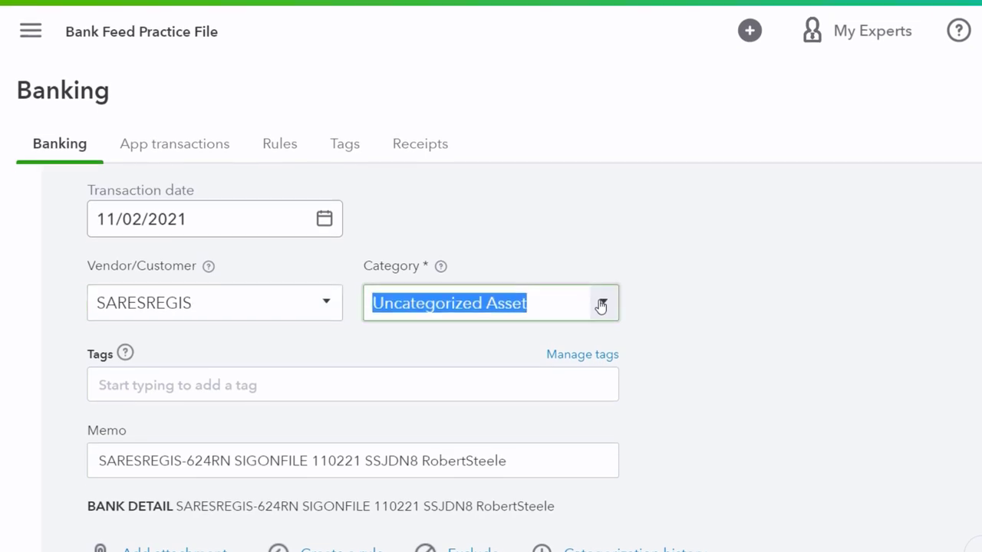
click(600, 304)
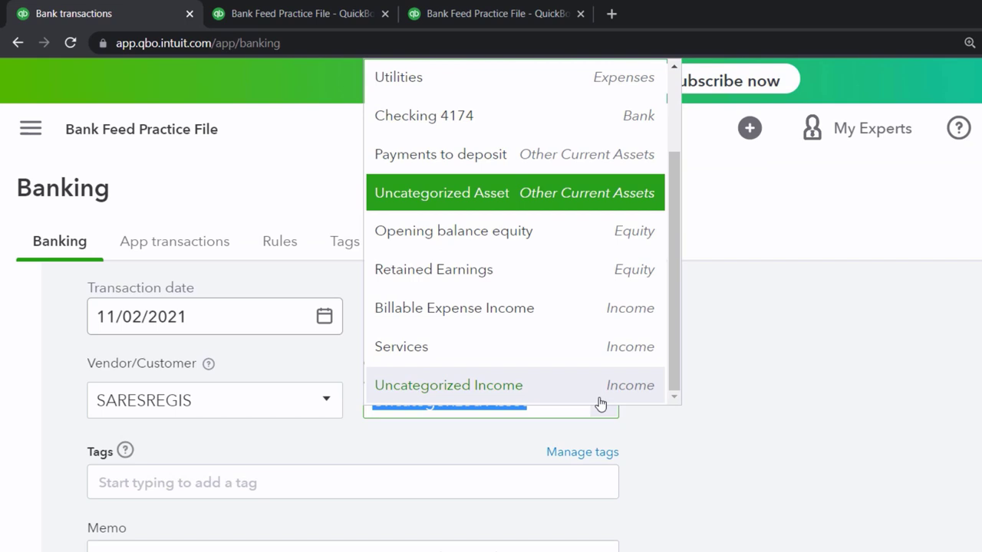
scroll(567, 349, up, 3)
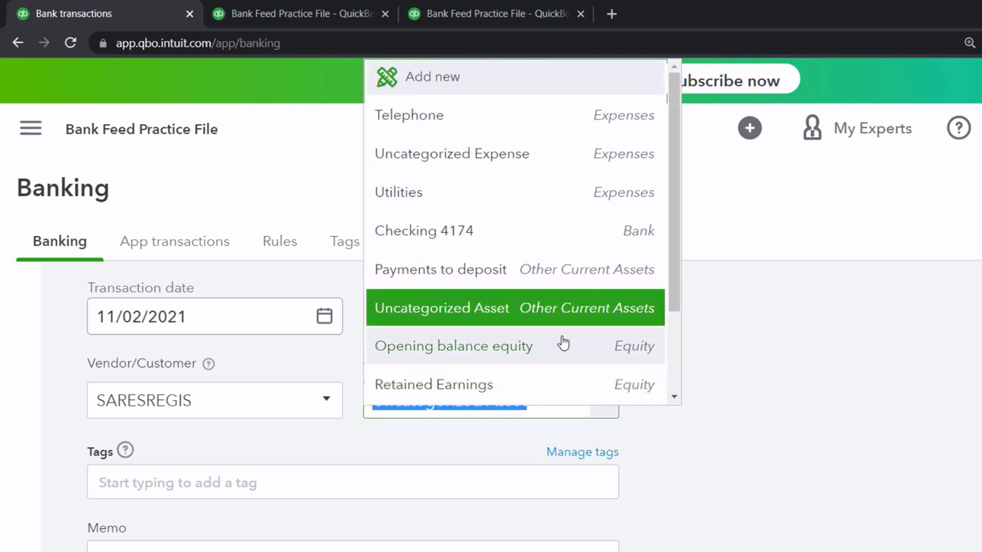
click(471, 85)
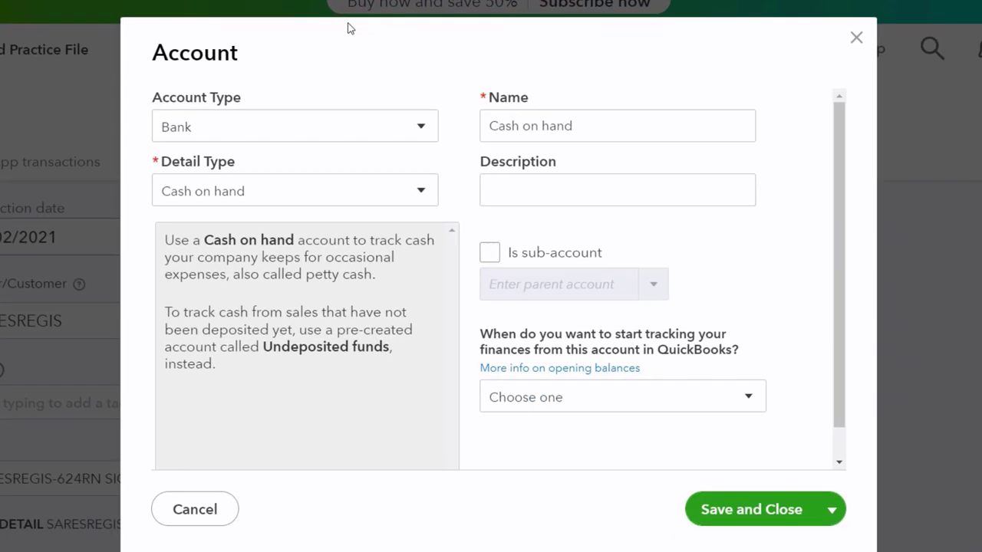
click(454, 147)
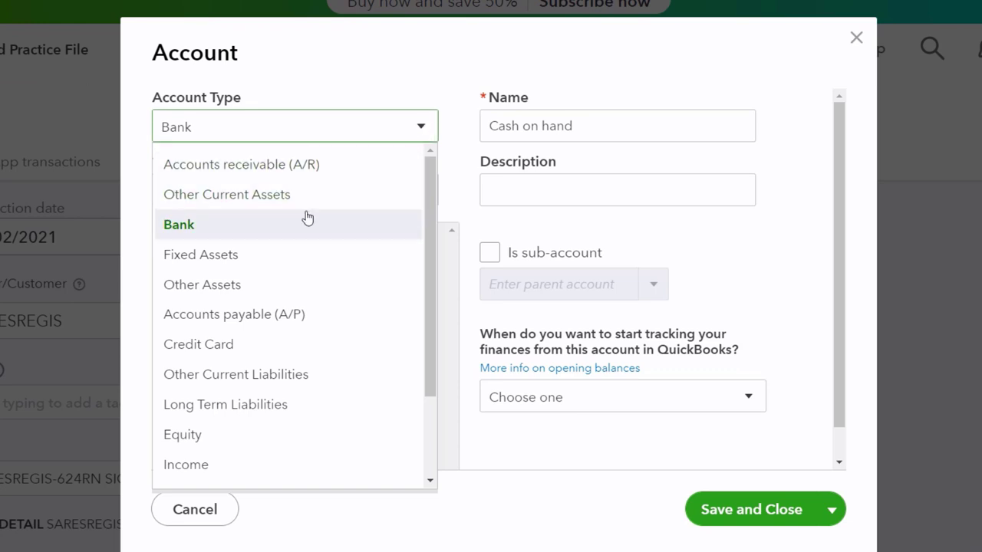
click(293, 275)
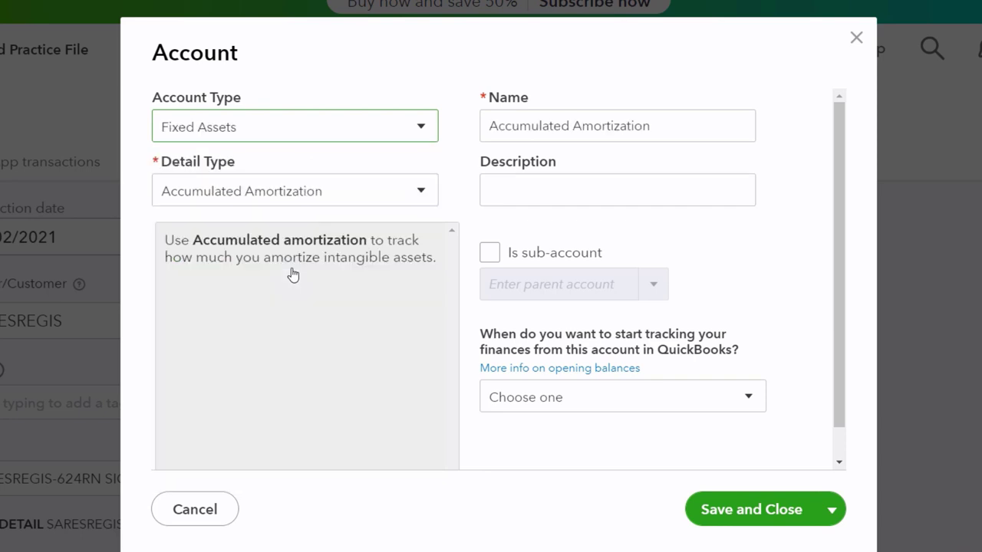
Set the new fixed asset account's detail type to Furniture & Fixtures
click(414, 193)
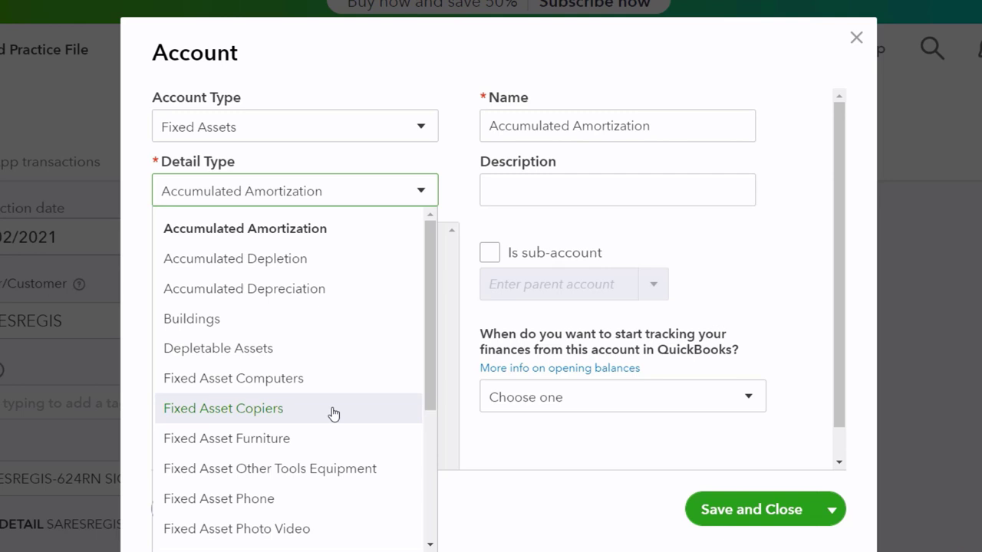
scroll(334, 414, down, 1)
scroll(333, 414, down, 1)
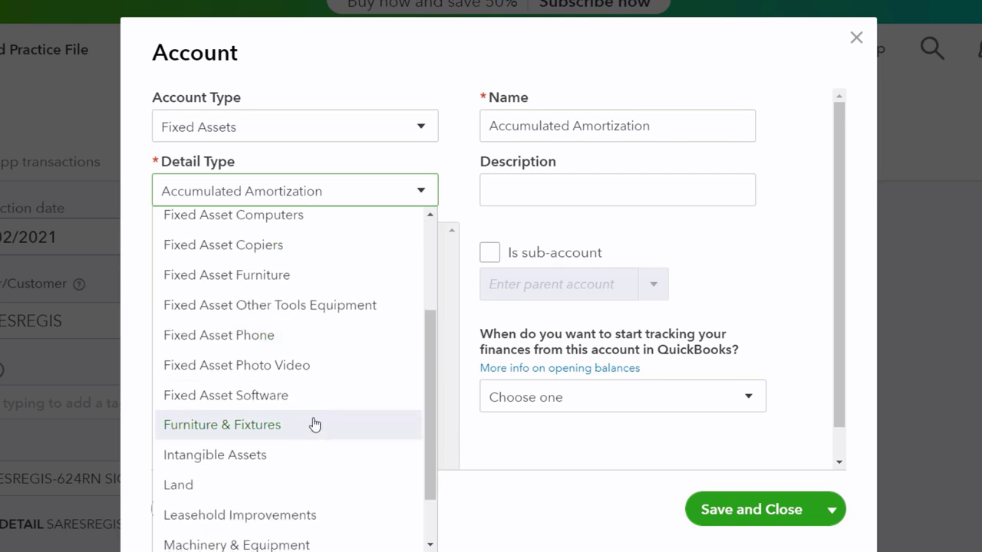
click(345, 197)
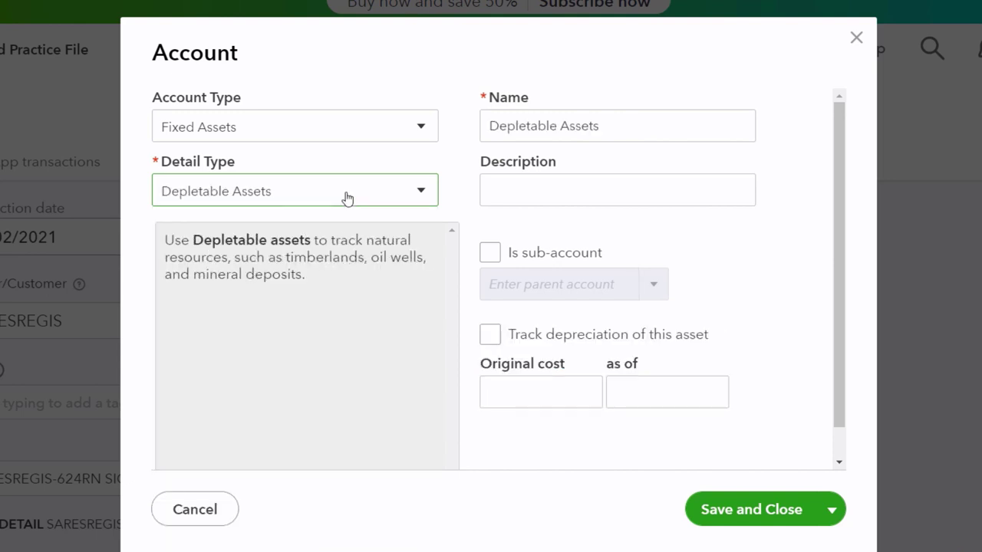
click(346, 199)
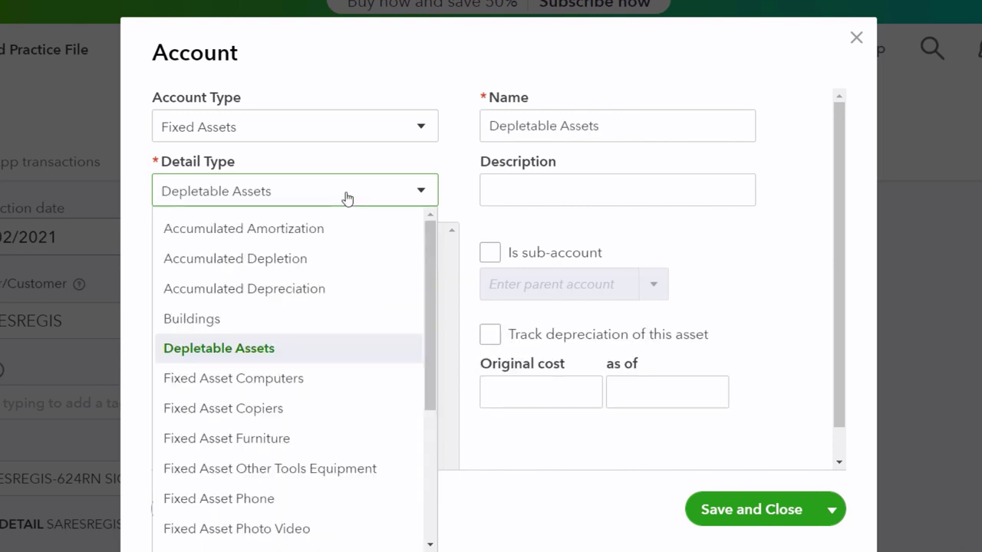
scroll(292, 411, down, 2)
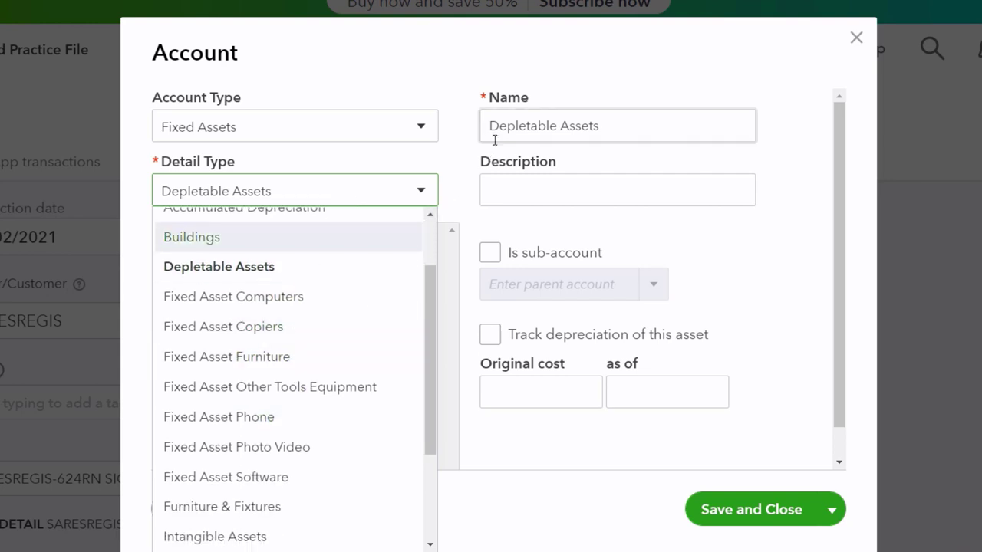
scroll(284, 434, down, 2)
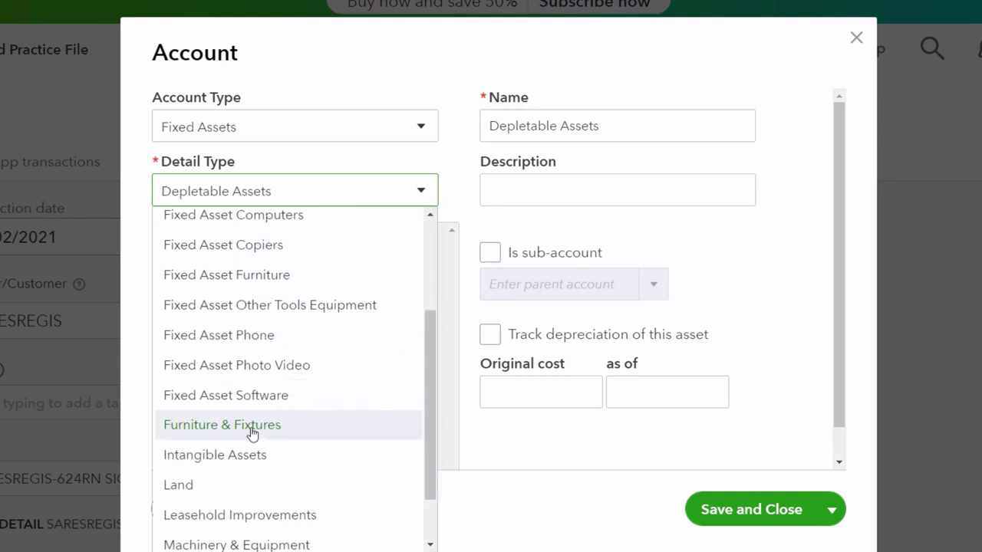
click(253, 435)
Name the new fixed asset account Equipment
click(594, 128)
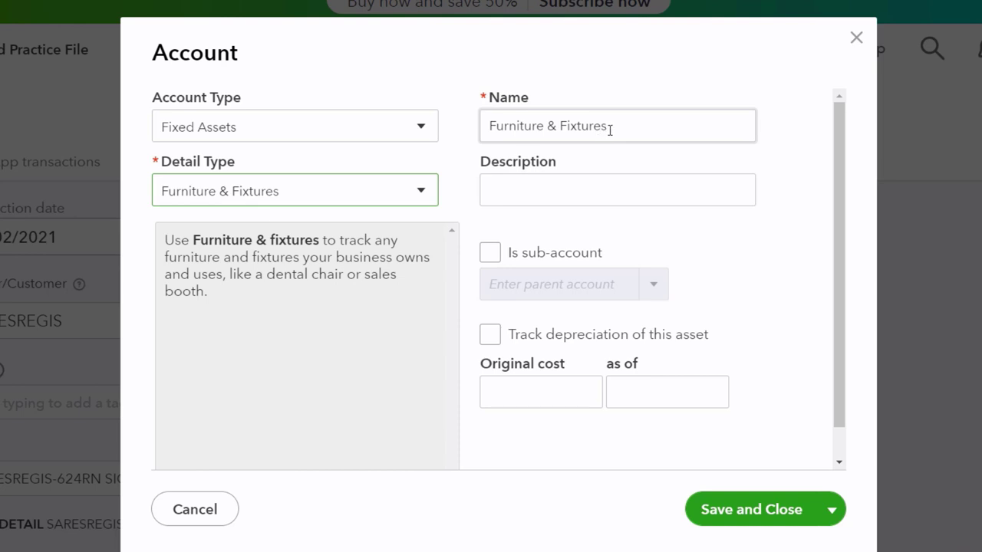
drag(622, 127, 442, 127)
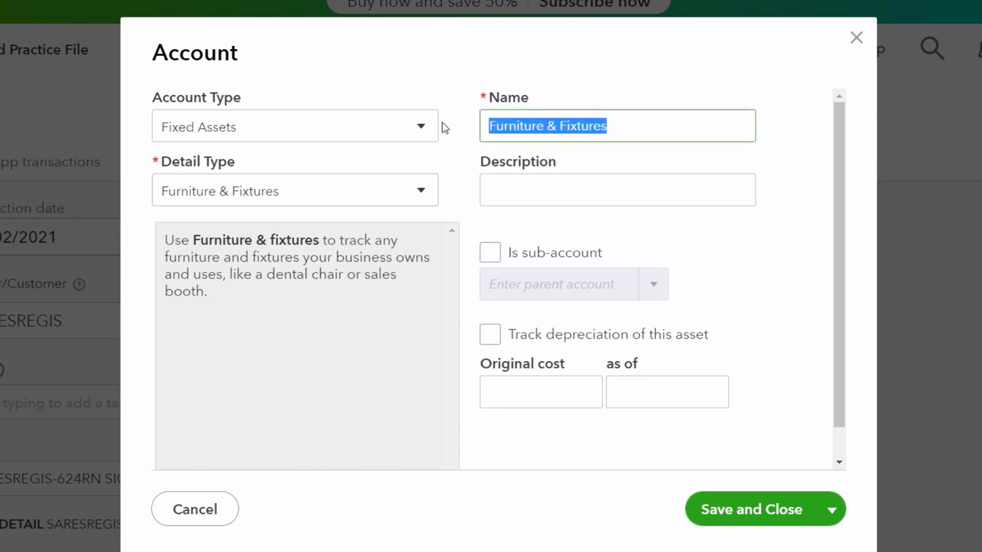
text(Equipmen)
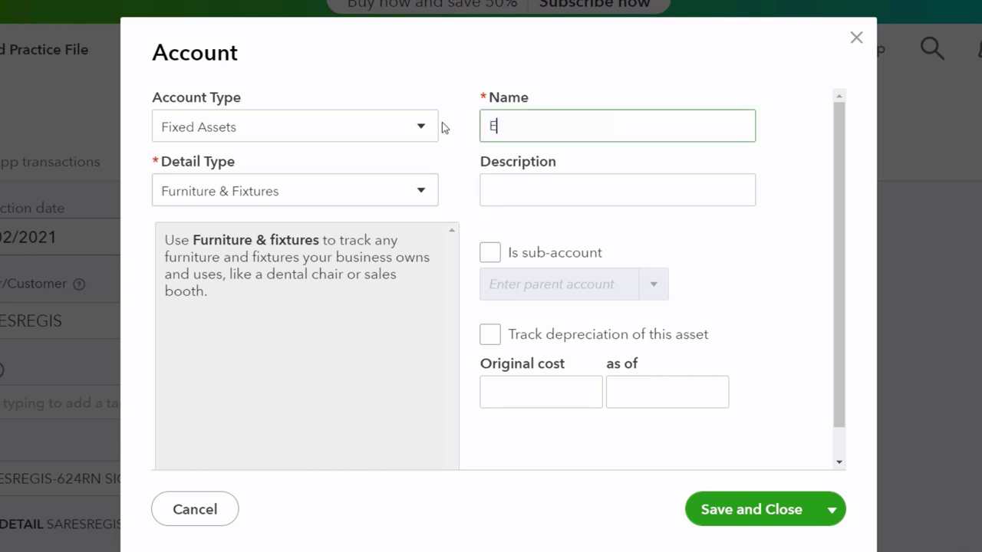
text(t)
key(Tab)
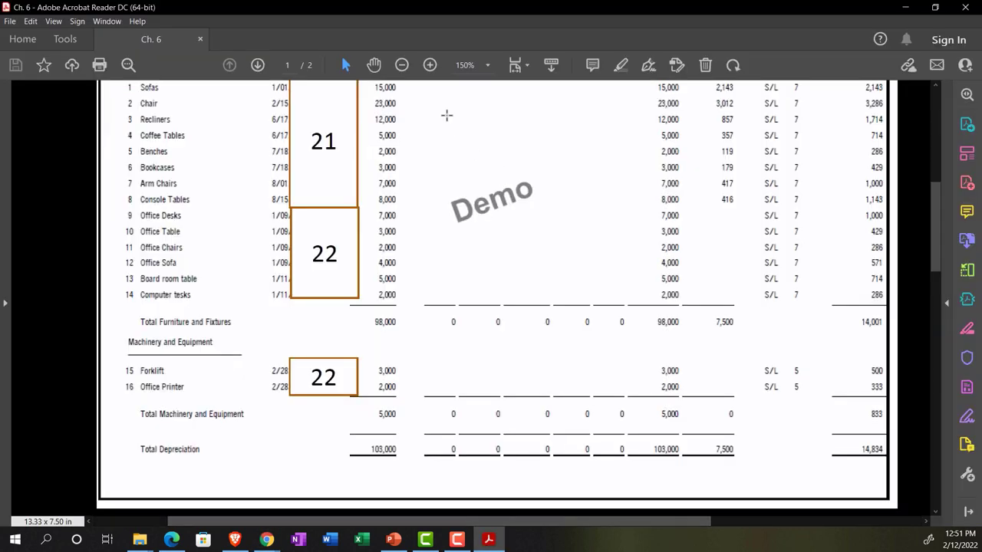
Examine the book depreciation schedule's furniture and machinery entries and compare them with the schedule on the second page
scroll(205, 262, up, 5)
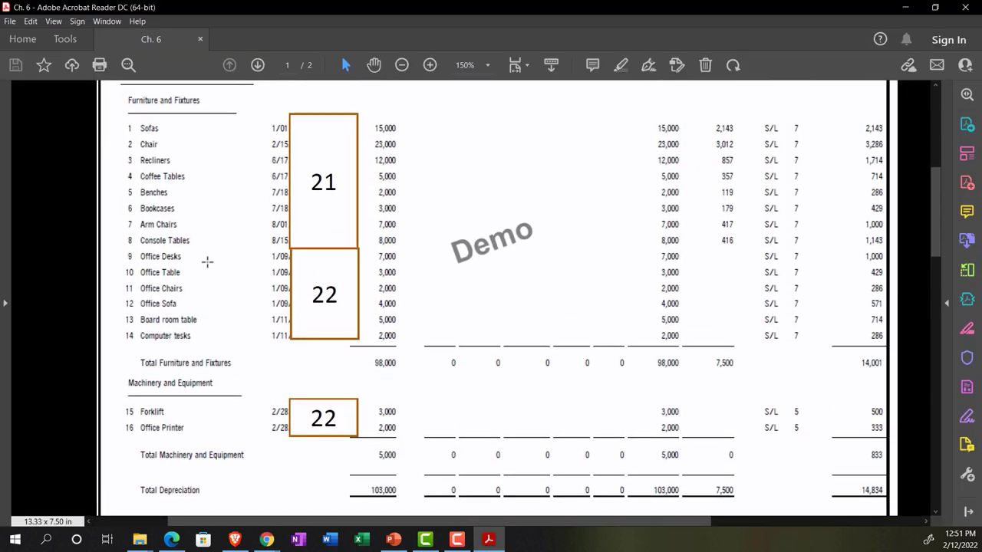
scroll(207, 262, up, 2)
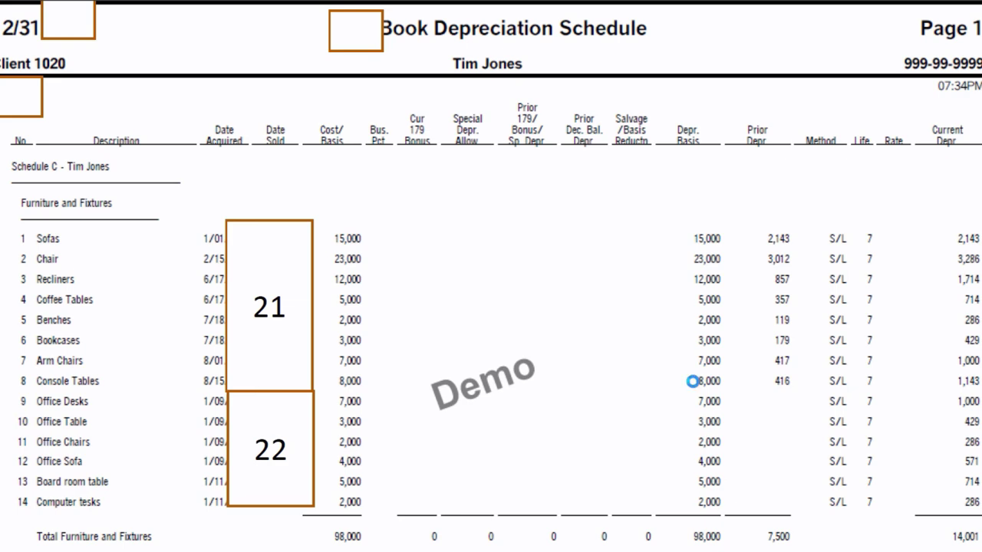
scroll(491, 307, down, 3)
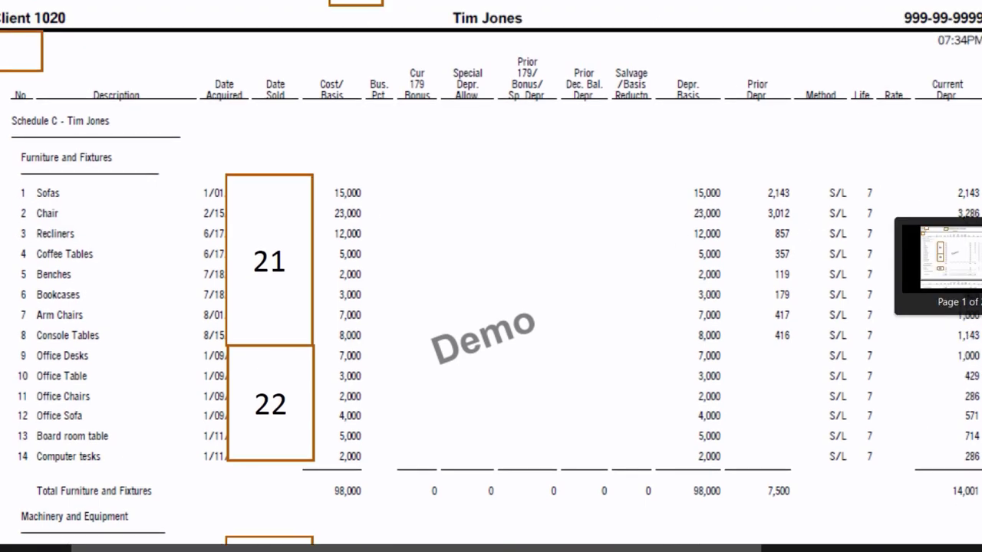
scroll(491, 276, down, 10)
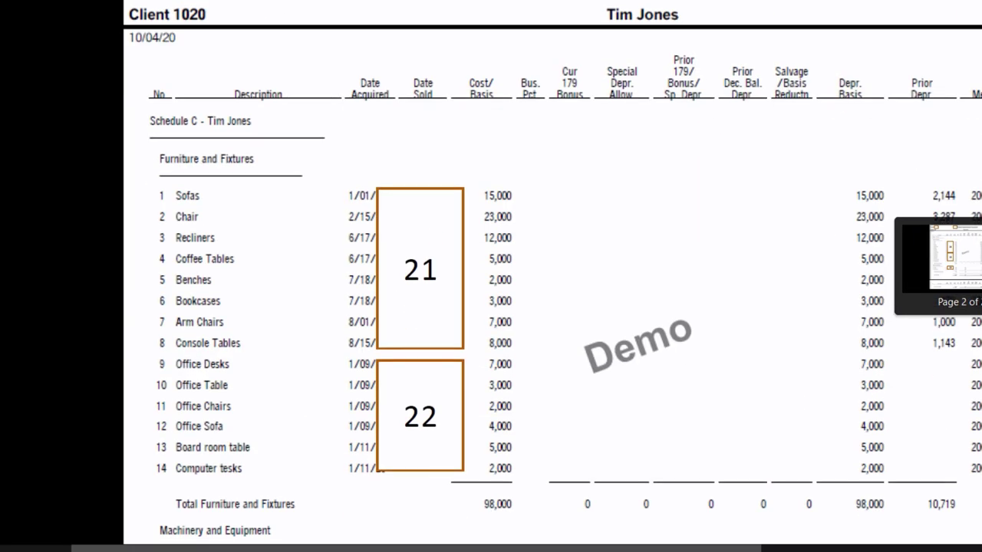
scroll(537, 307, down, 1)
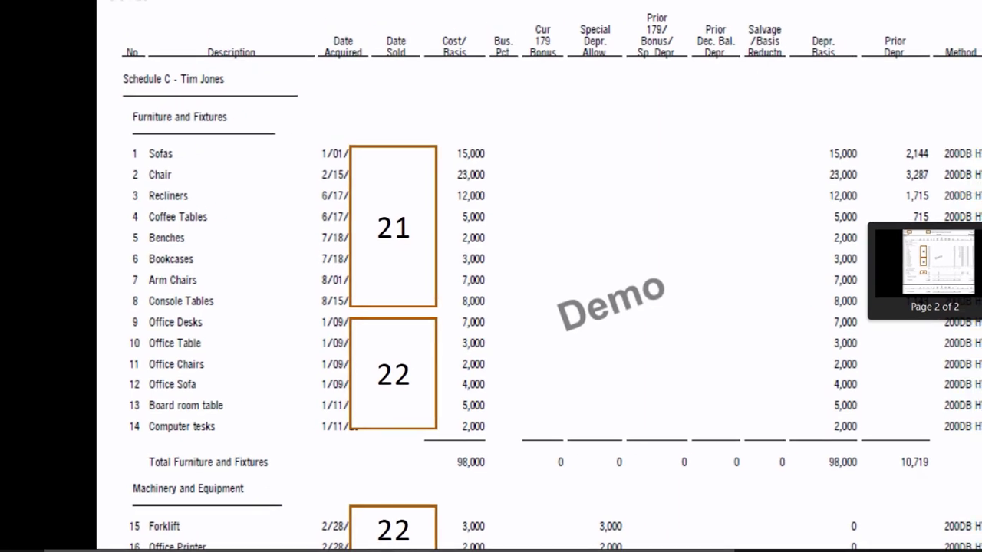
drag(957, 312, 957, 154)
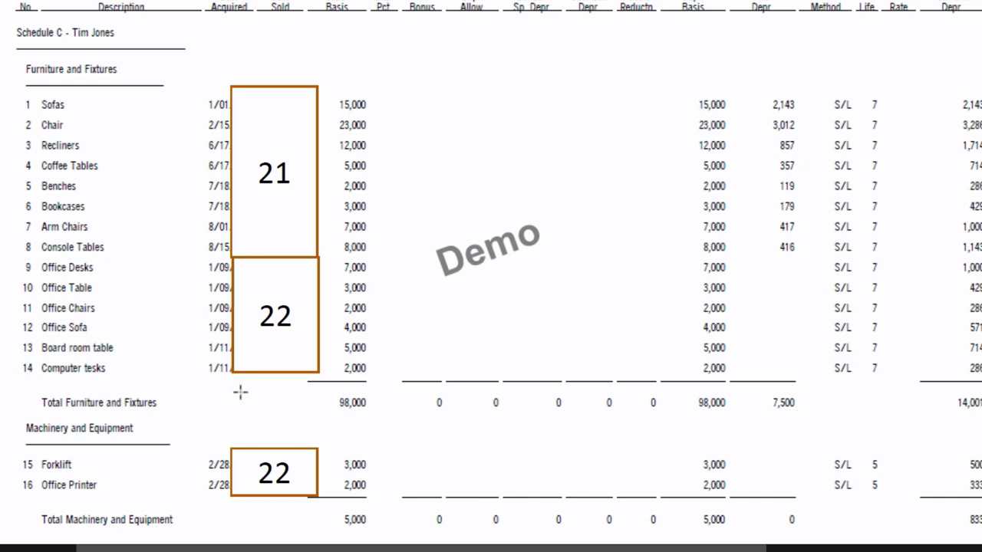
Switch back to QuickBooks Online and save the new Equipment account as the SARESREGIS transaction's category
mouse_move(203, 548)
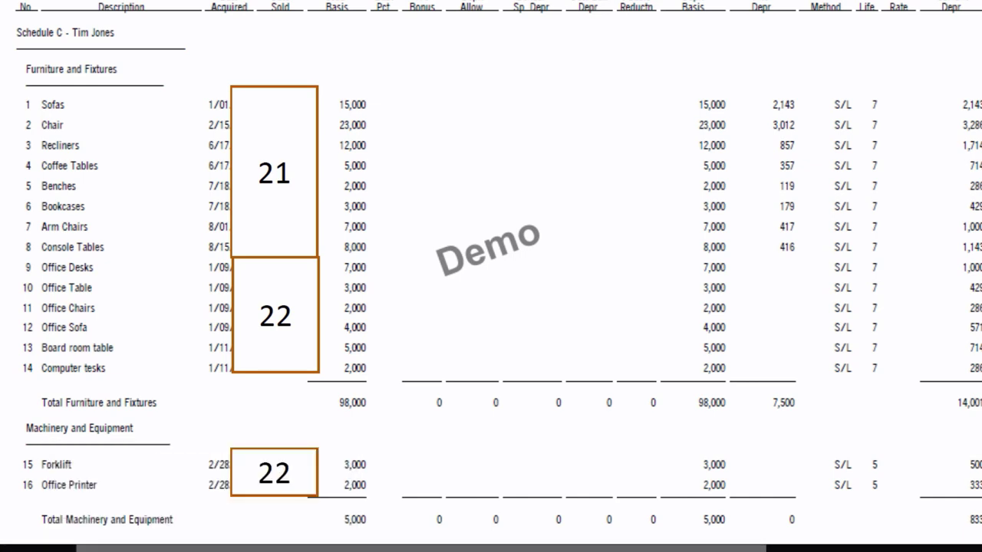
mouse_move(318, 547)
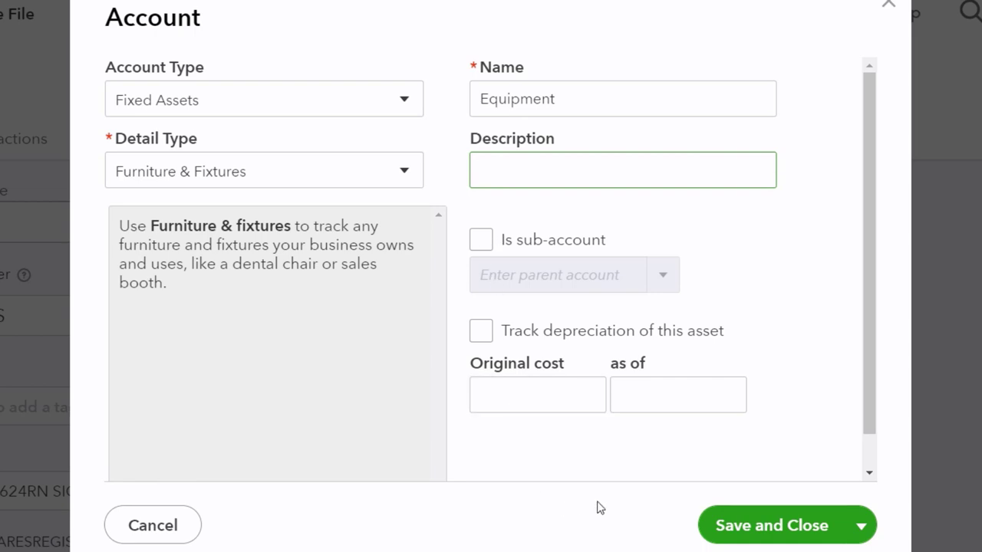
click(725, 526)
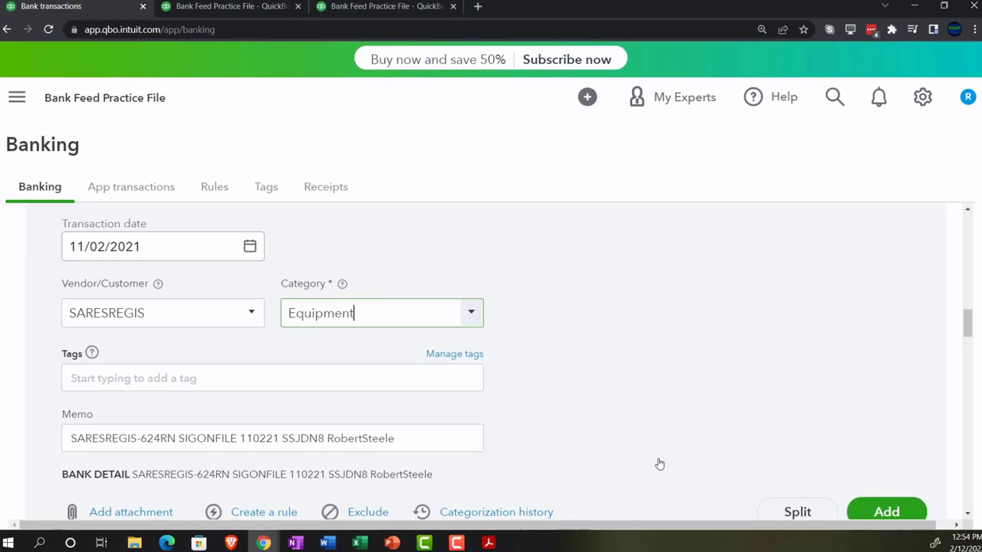
Start a bank rule from the SARESREGIS transaction and name it SARESREGIS Over $1,000
scroll(611, 419, down, 1)
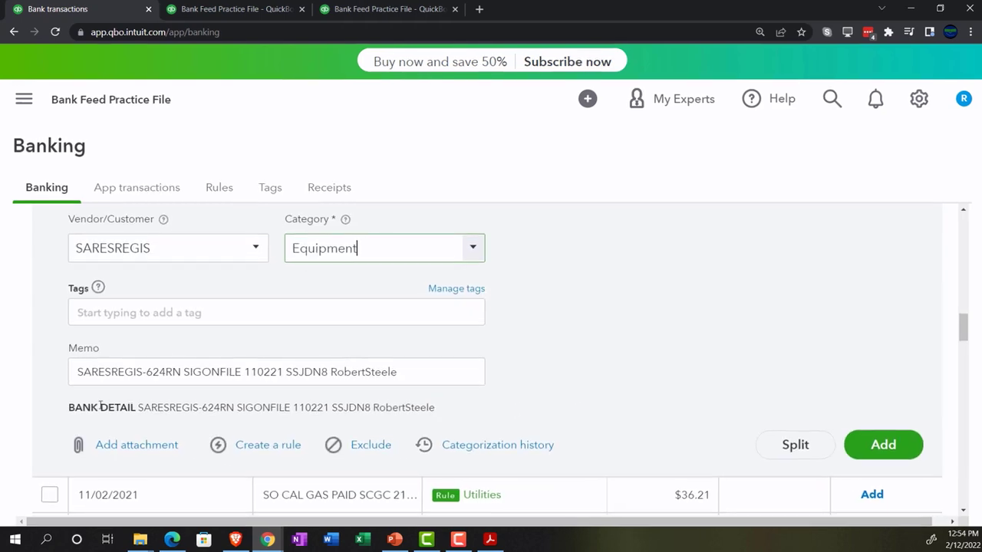
scroll(120, 349, down, 1)
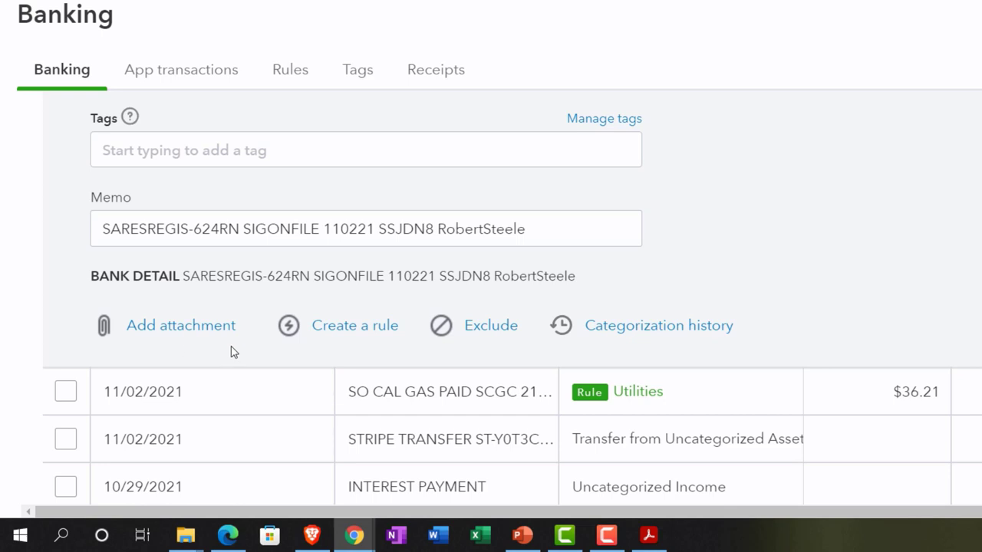
click(336, 331)
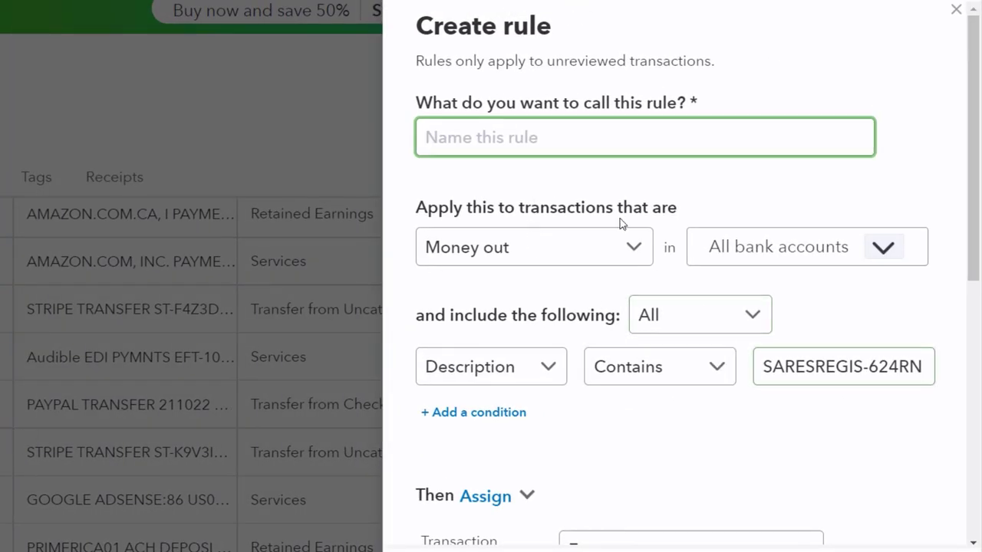
text(SARESREGIS)
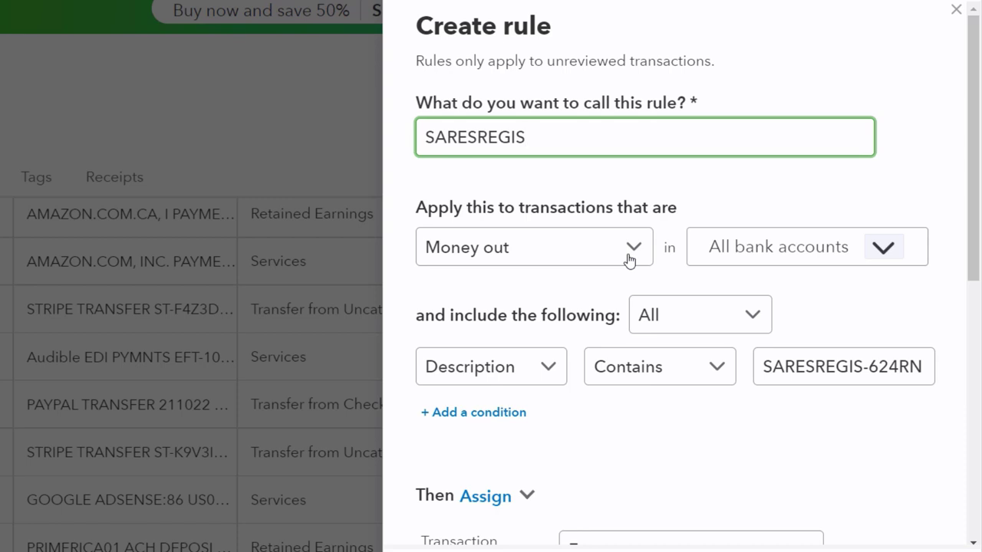
text(o)
key(BackSpace)
text(Over $10)
key(BackSpace)
text(,000)
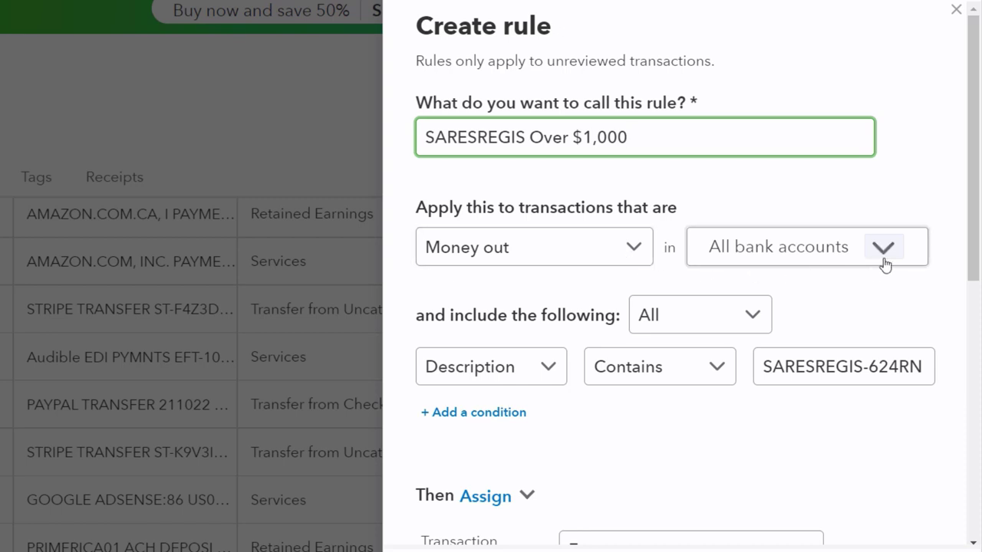
Have the rule require all conditions, with the first one being that the description contains SARESREGIS
click(752, 322)
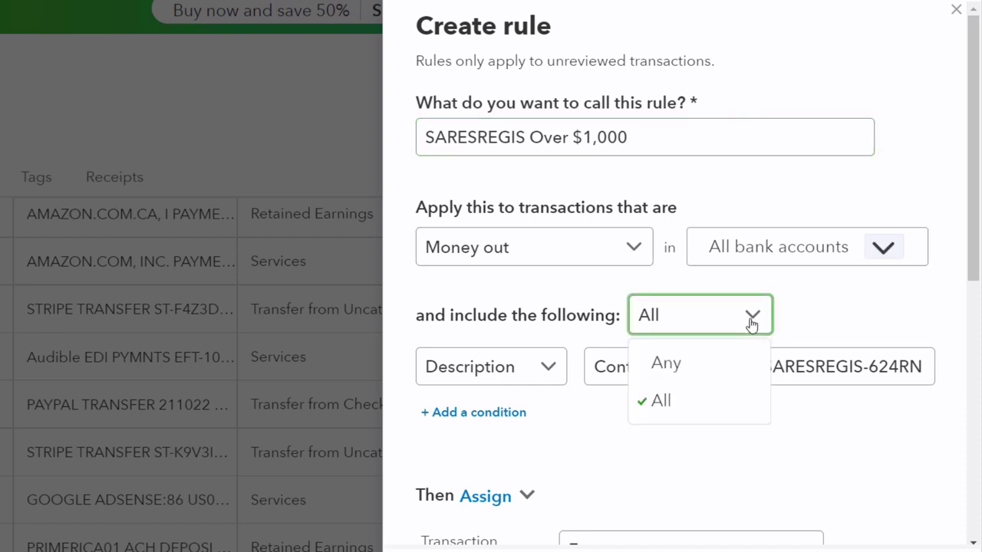
click(686, 407)
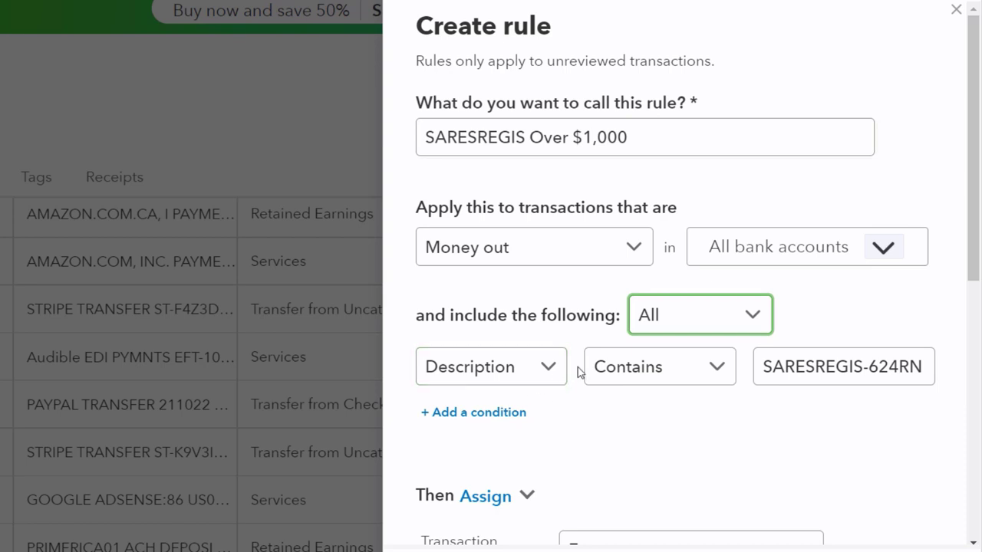
click(550, 376)
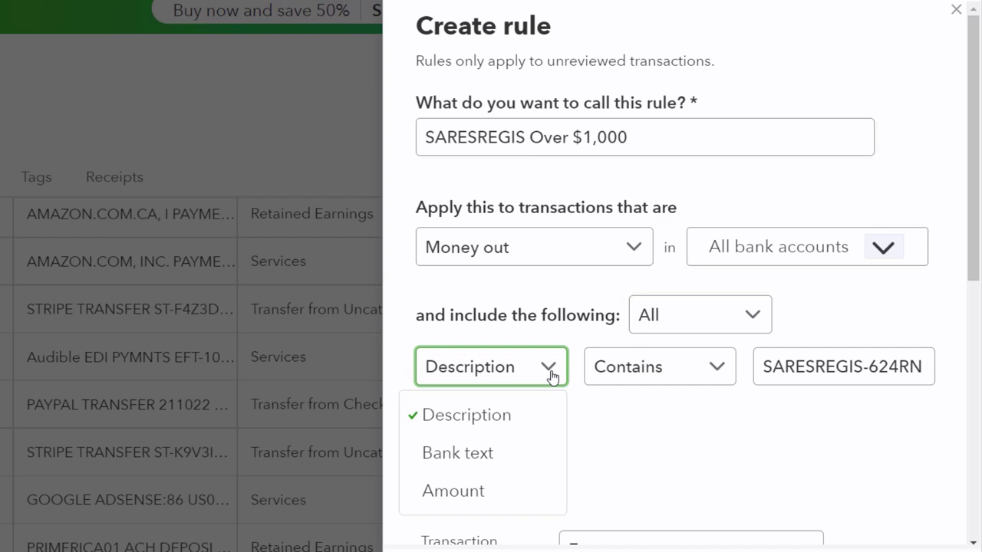
click(551, 374)
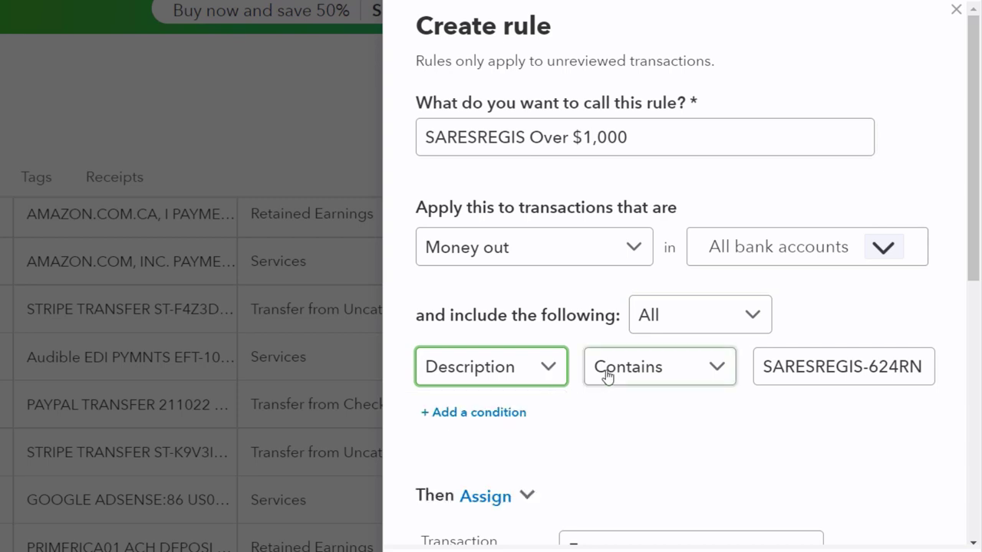
click(713, 373)
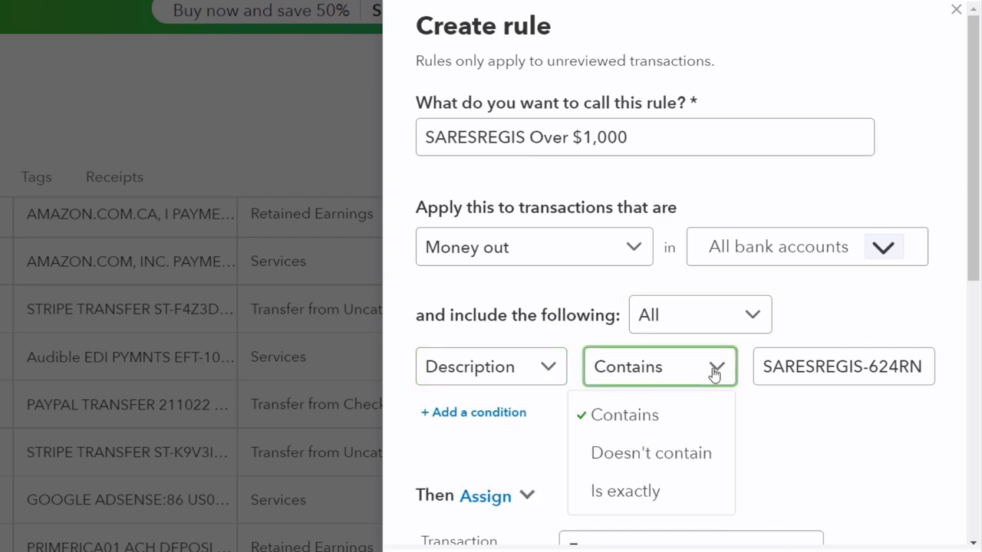
click(714, 373)
drag(866, 368, 961, 370)
text(SARESREGIS)
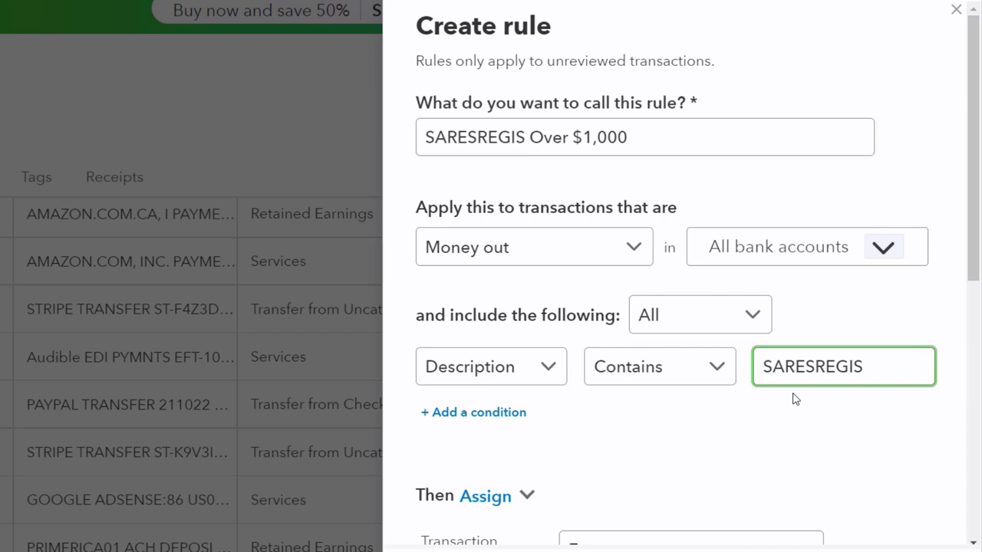
Add a second rule condition requiring the amount to be greater than 1,000.00
click(476, 418)
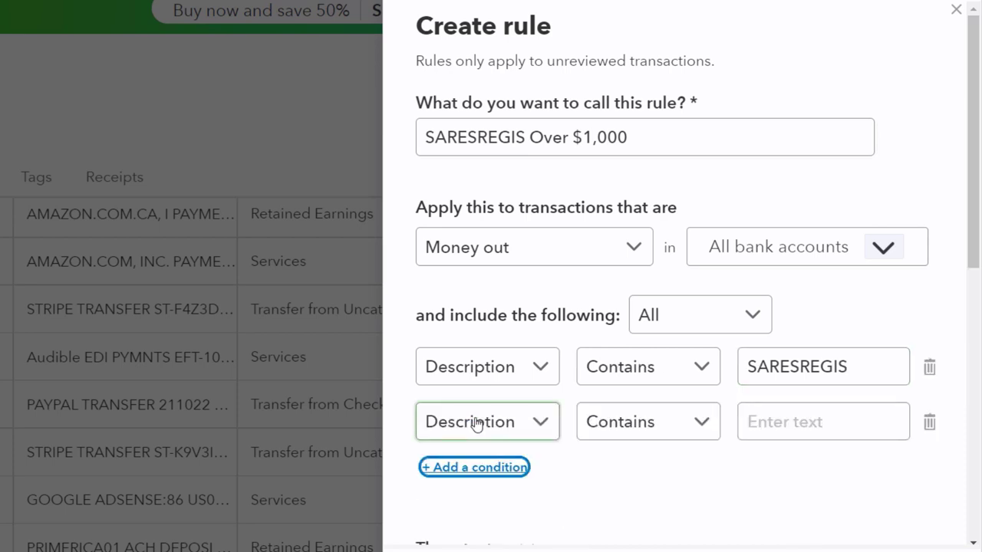
click(537, 427)
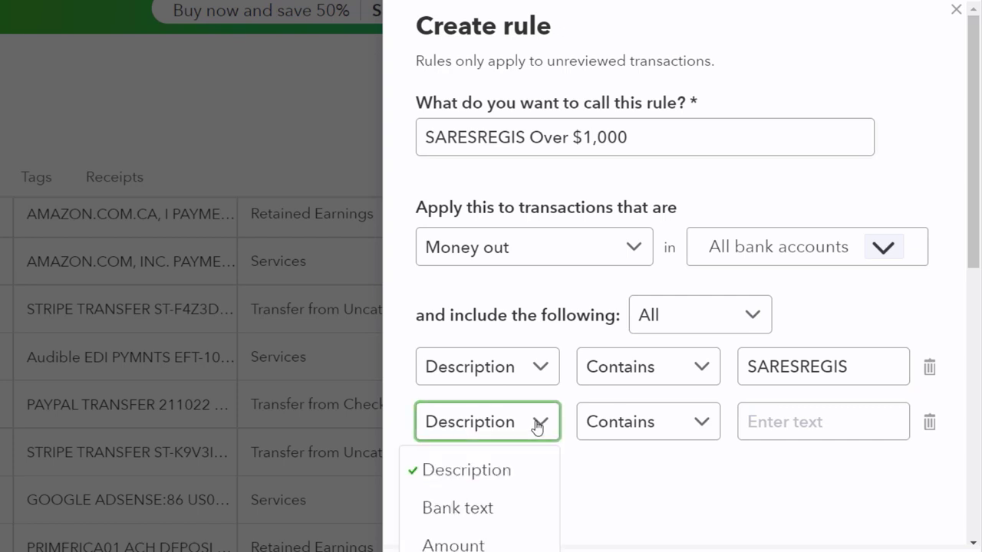
click(494, 540)
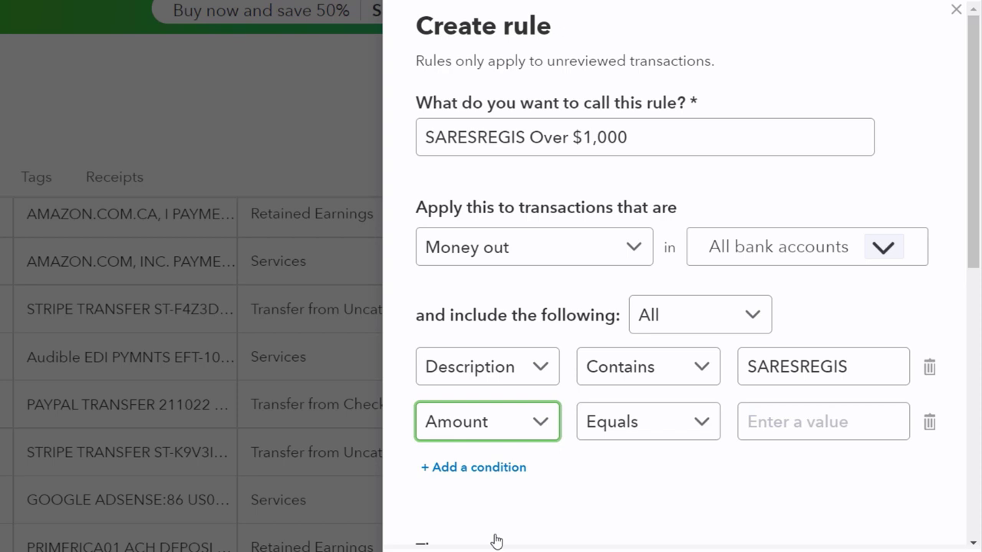
click(699, 427)
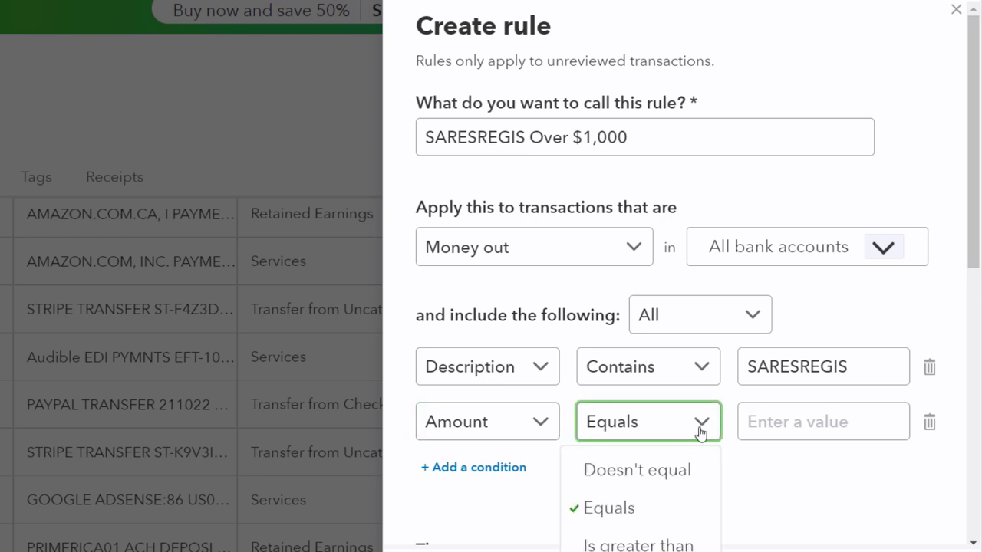
scroll(675, 521, down, 1)
click(673, 473)
click(758, 340)
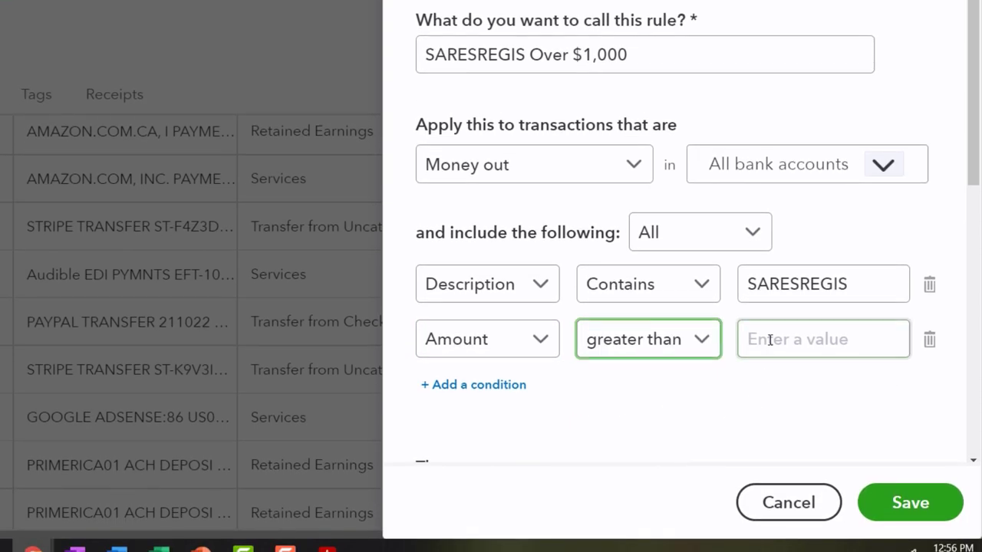
text(1000)
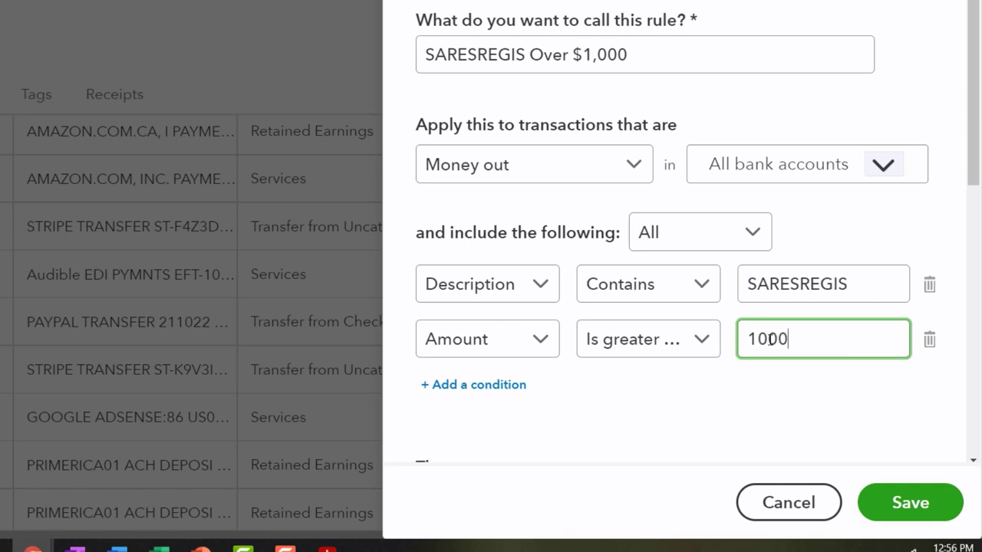
key(Tab)
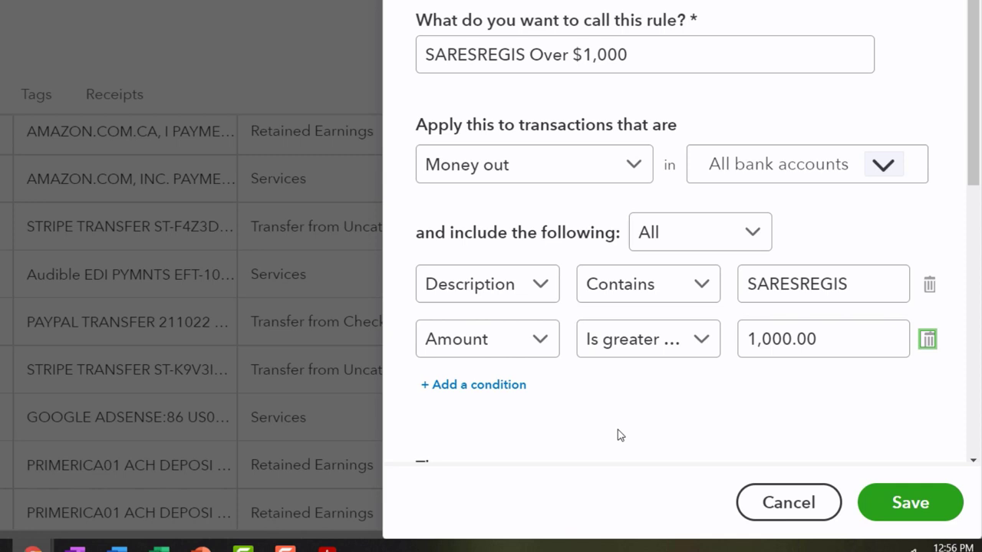
key(shift+Tab)
key(shift+Tab)
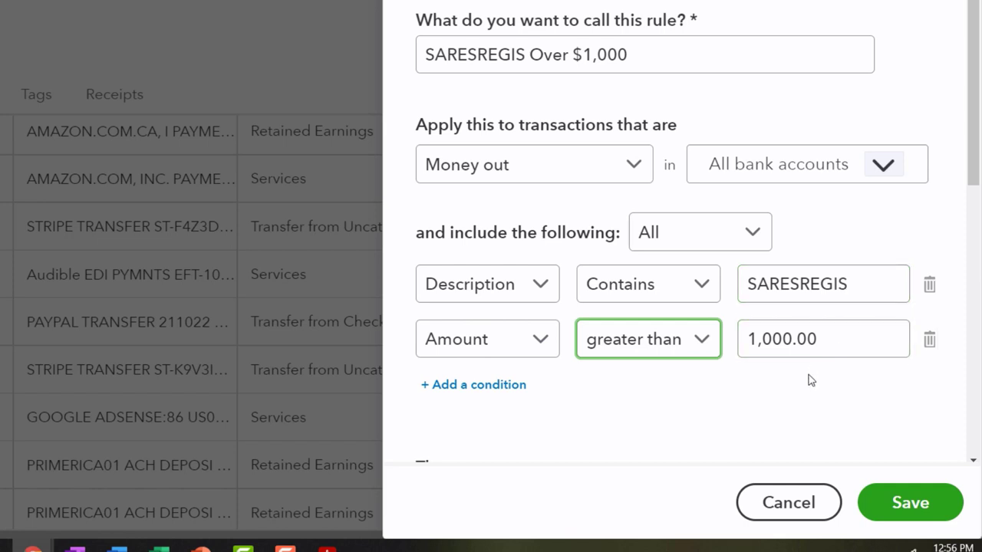
Review the rule's assigned transaction type, category, payee and memo settings, and try to save the rule
scroll(811, 381, down, 5)
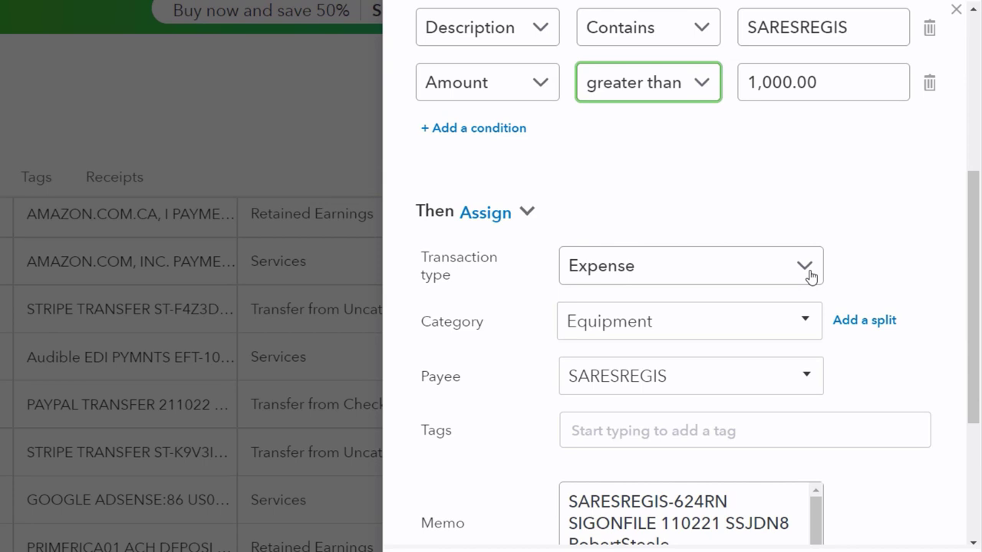
scroll(807, 278, down, 1)
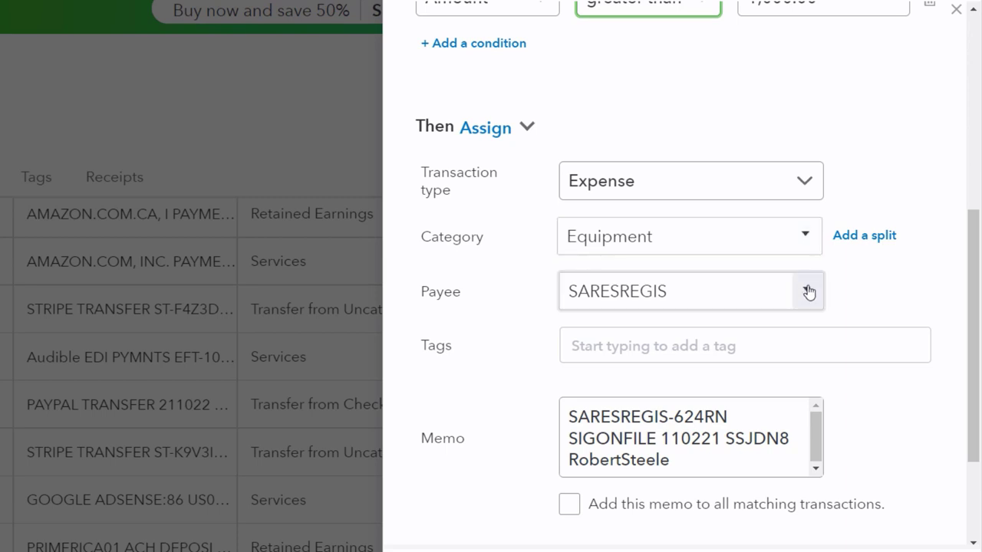
scroll(808, 292, down, 1)
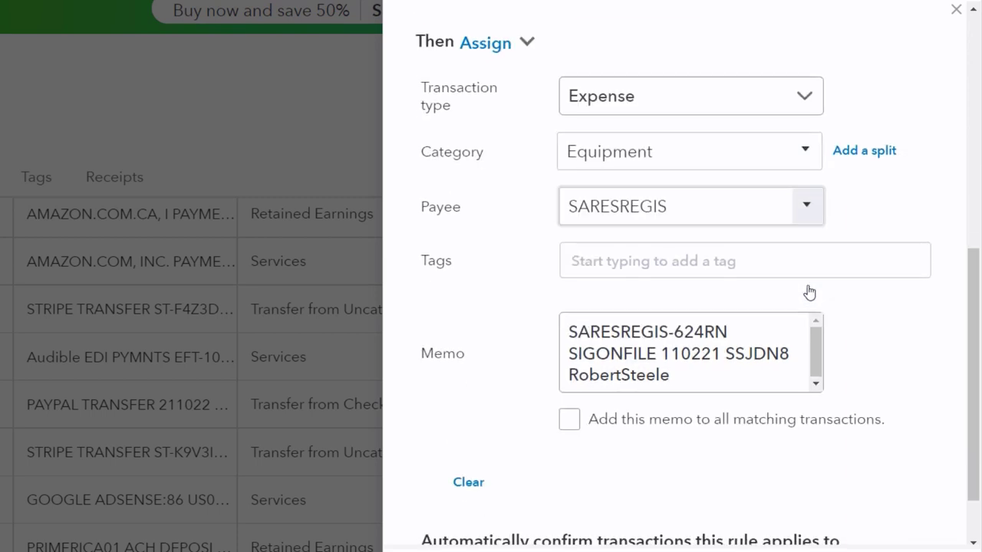
scroll(808, 291, down, 1)
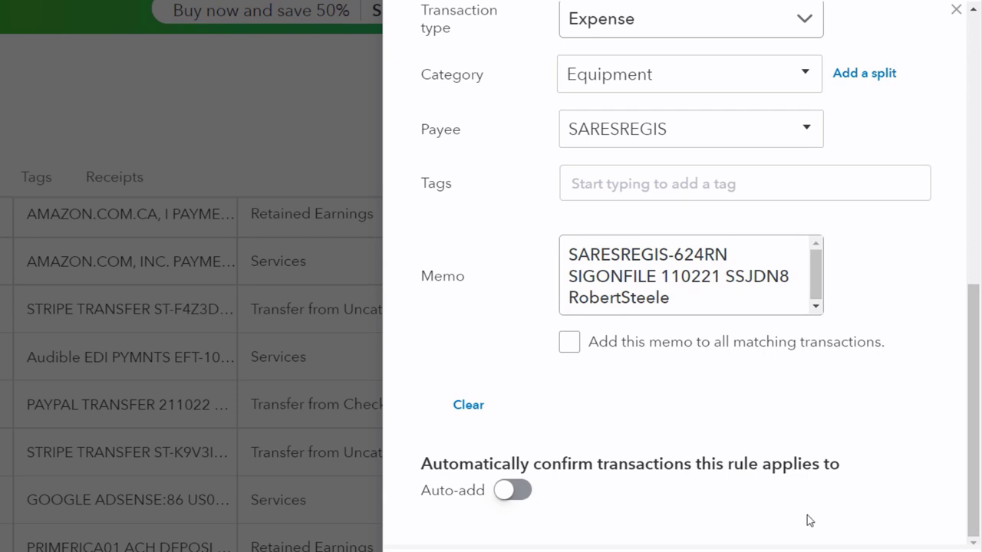
scroll(807, 520, down, 1)
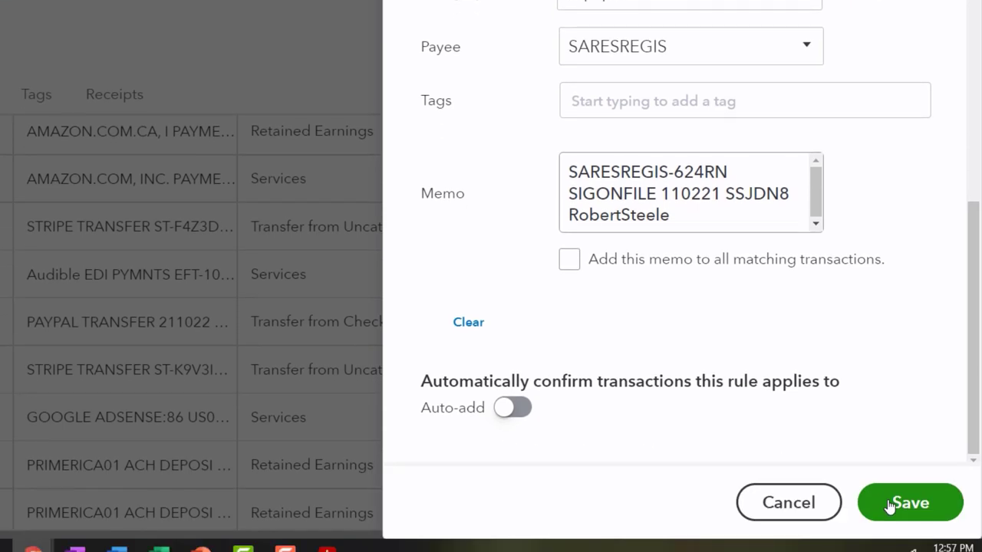
click(889, 504)
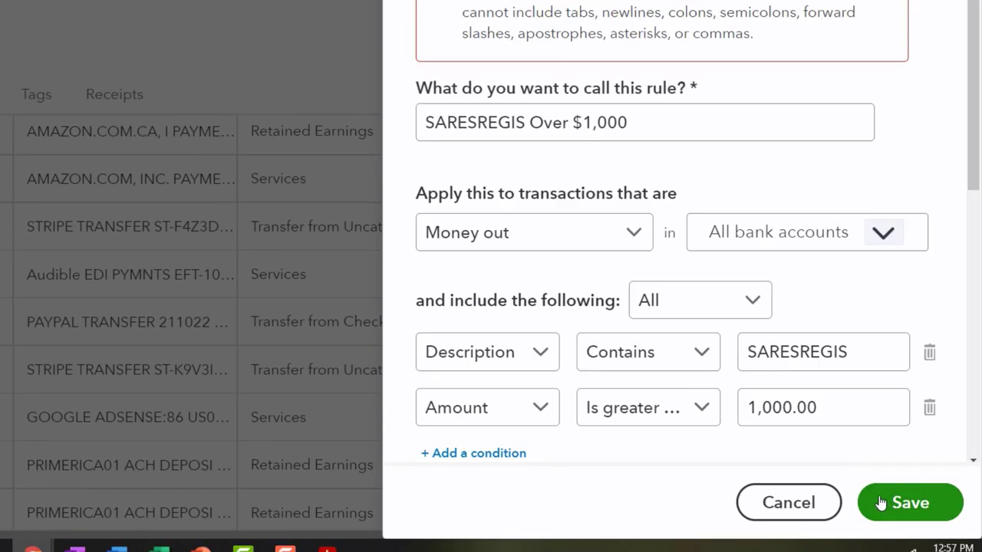
Remove the special characters from the amount in the SARESREGIS rule's name and save the rule
click(583, 124)
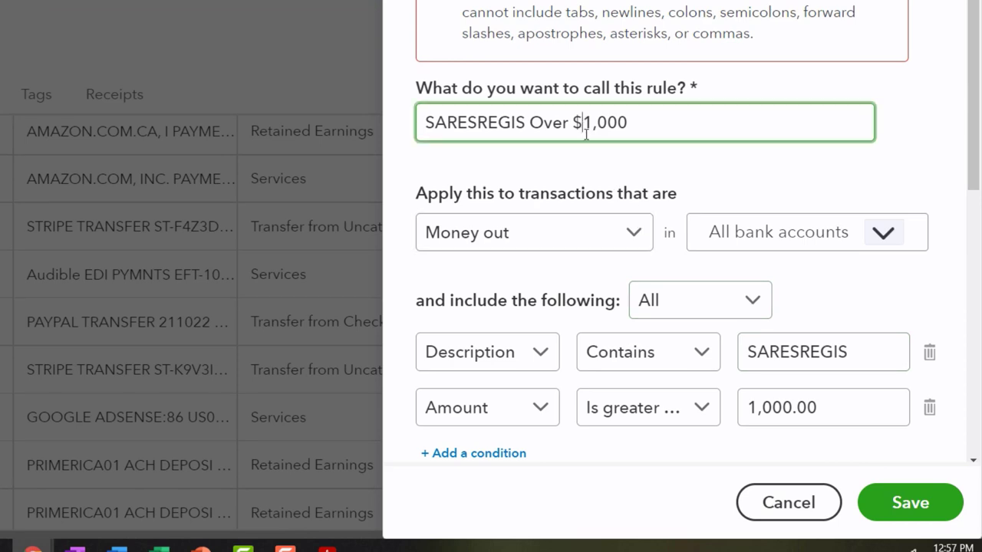
key(BackSpace)
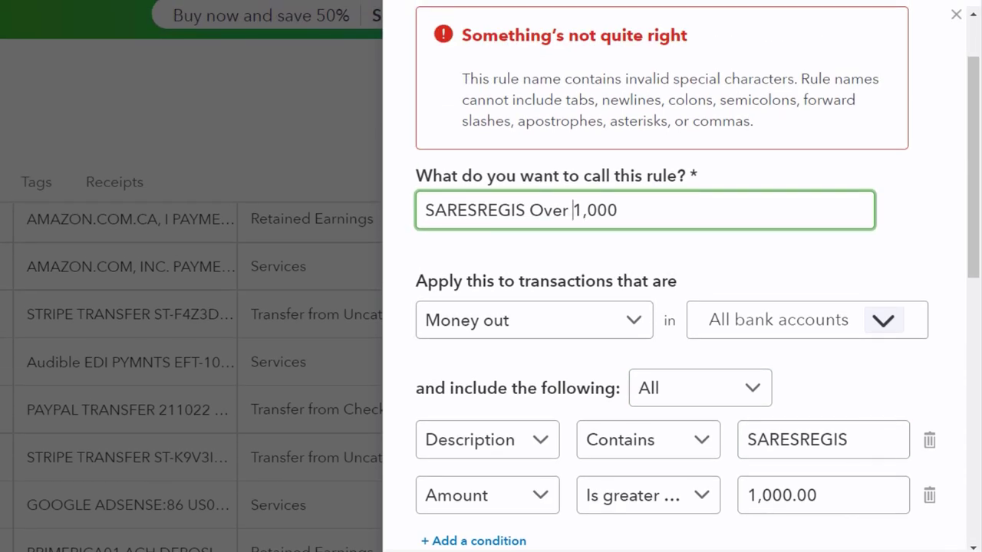
click(904, 513)
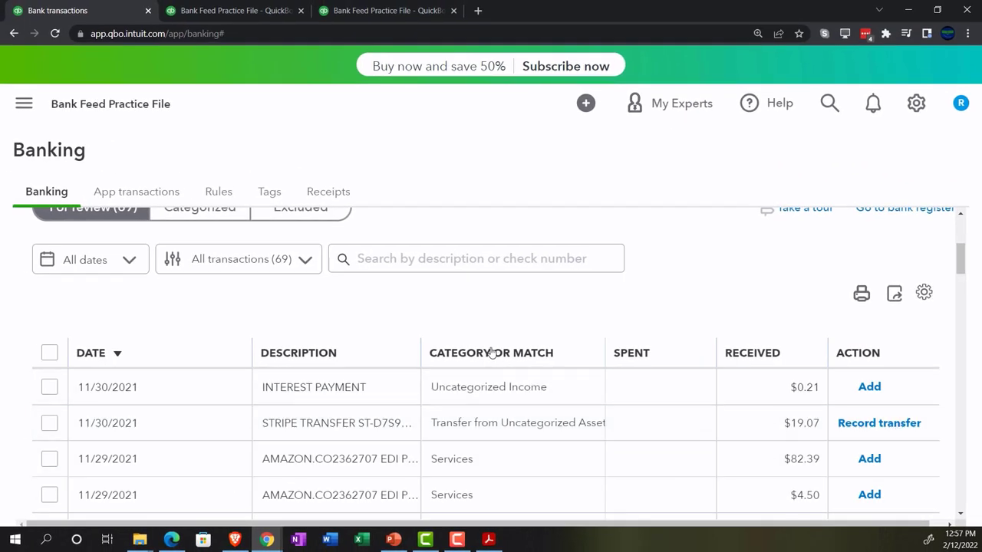
Sort the transactions for review by category or match, check the rule-assigned entries, and view the list of bank rules
click(491, 352)
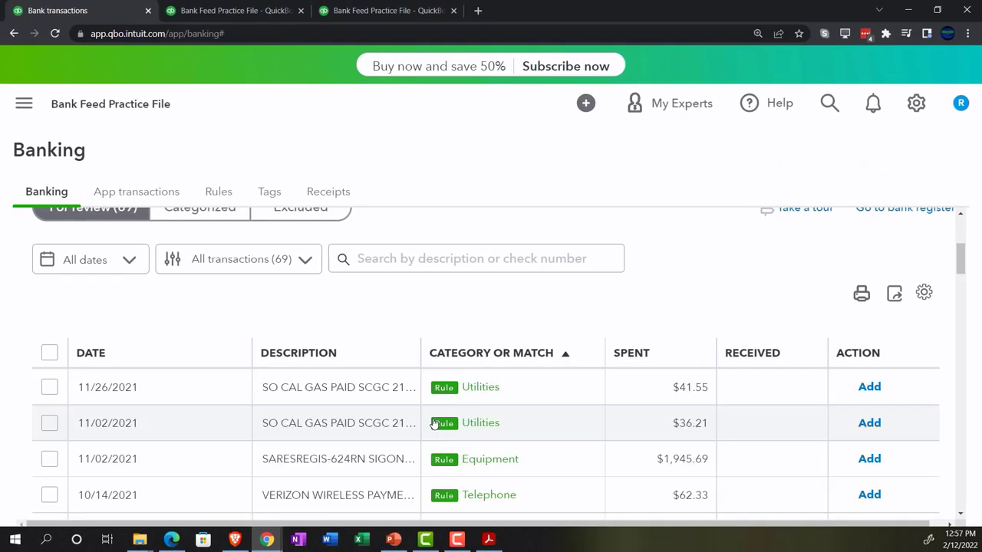
scroll(435, 425, down, 1)
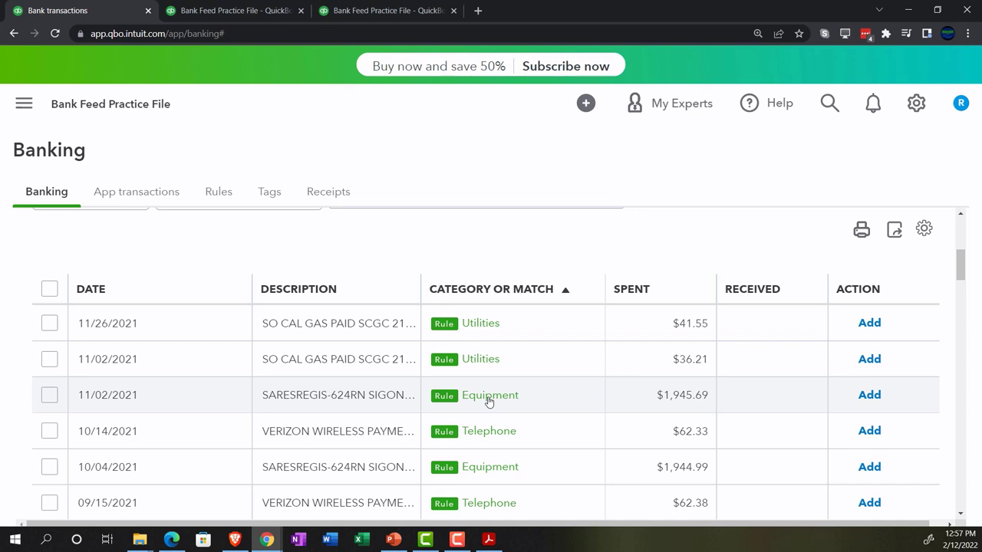
click(227, 197)
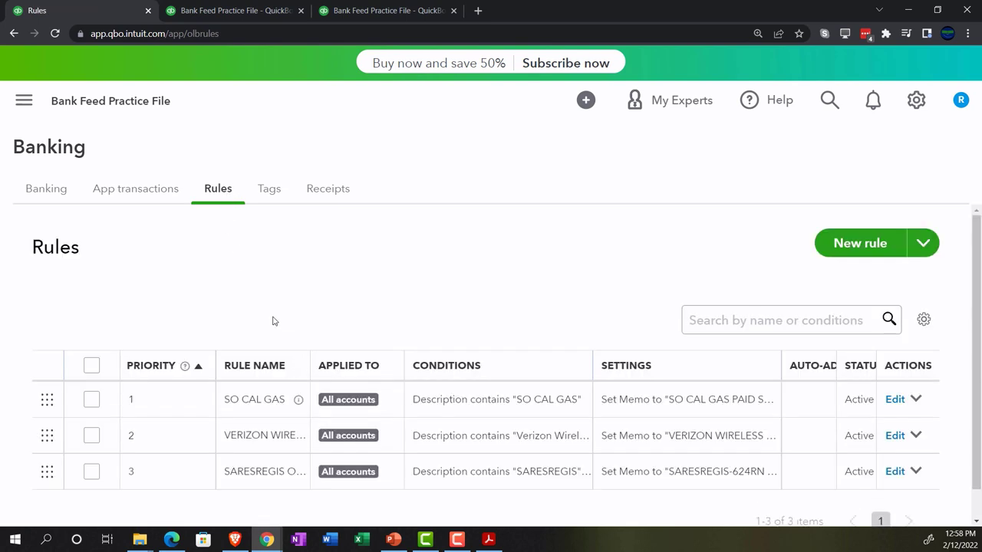
scroll(217, 379, down, 1)
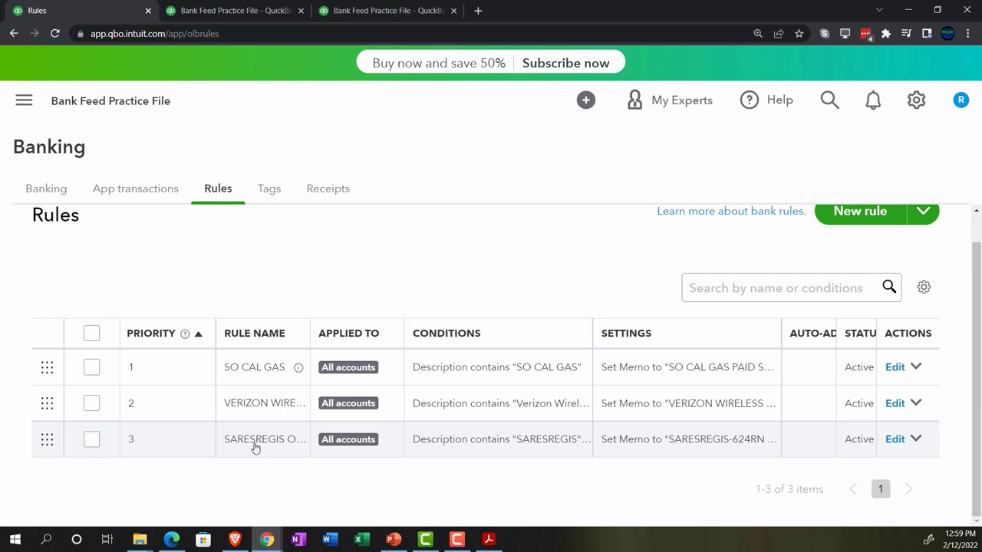
Return to the bank transactions and add the 09/02/2021 SARESREGIS transaction under the Equipment category assigned by the rule
click(55, 198)
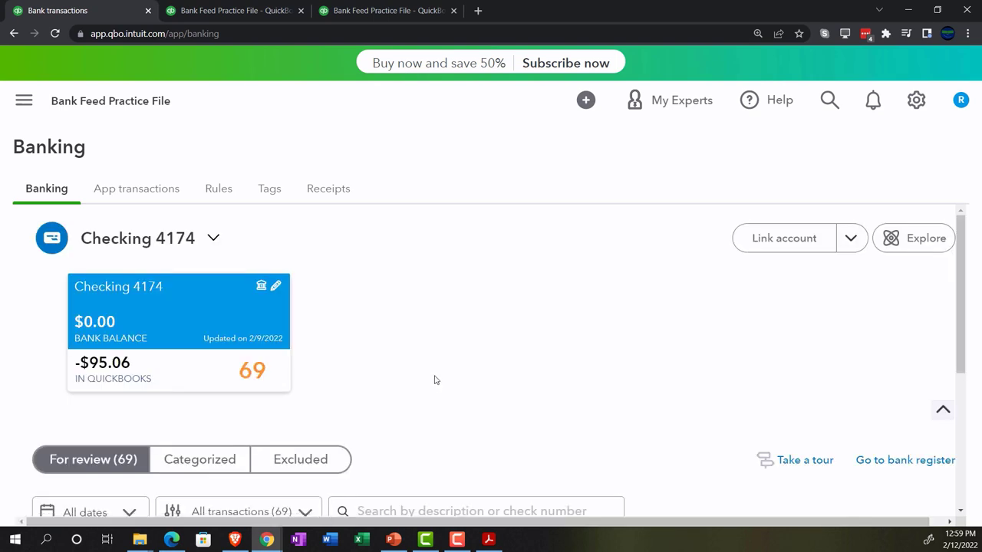
scroll(427, 366, down, 5)
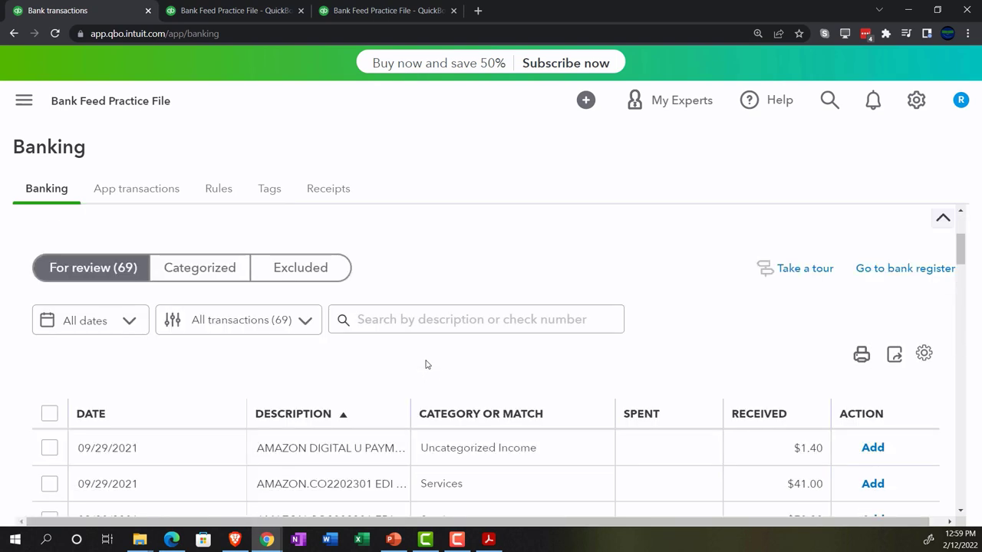
scroll(426, 365, down, 3)
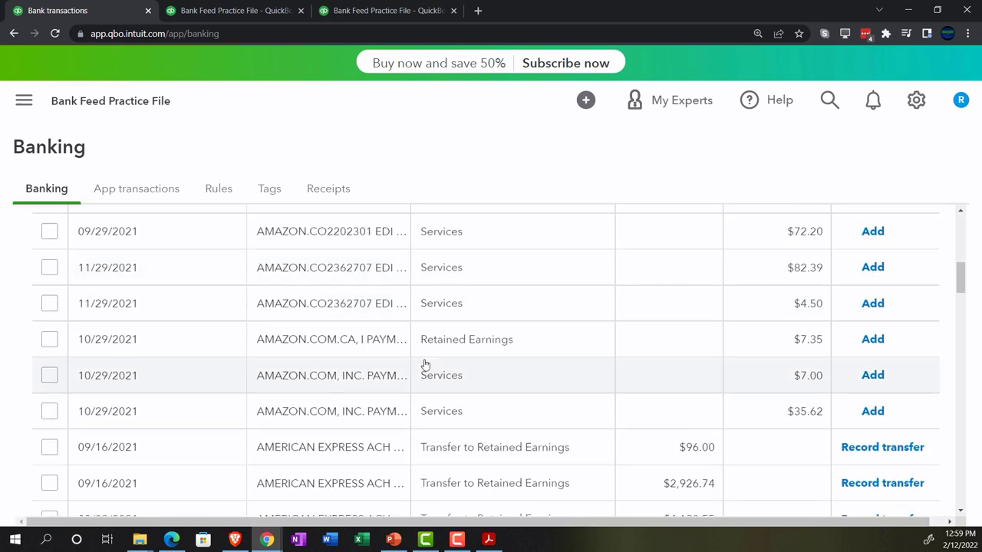
scroll(423, 360, up, 3)
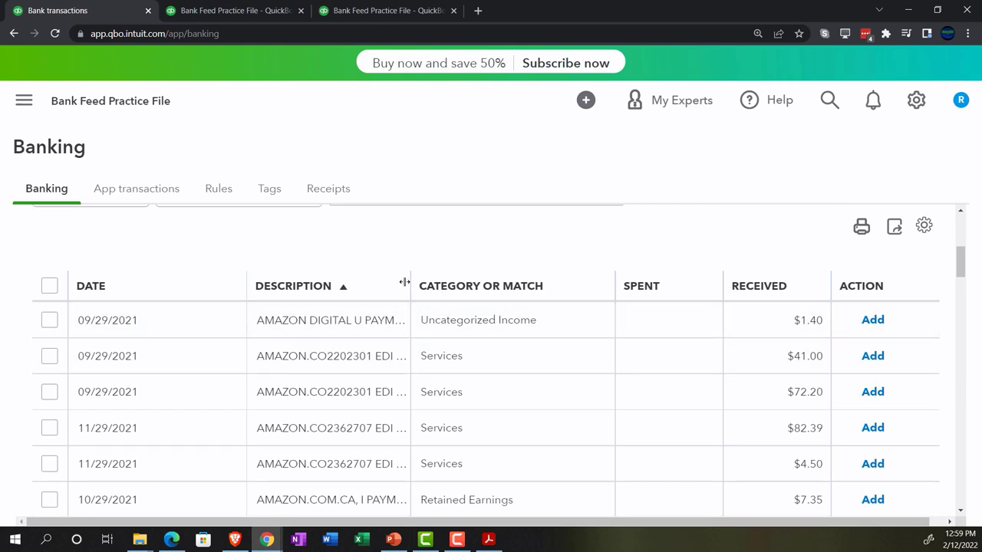
scroll(404, 321, down, 3)
scroll(403, 321, down, 10)
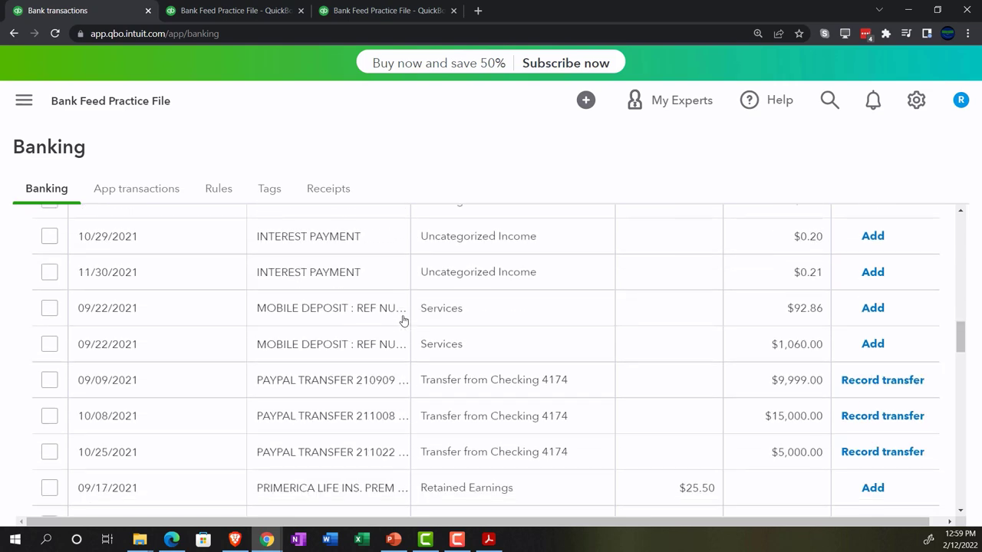
scroll(403, 320, down, 5)
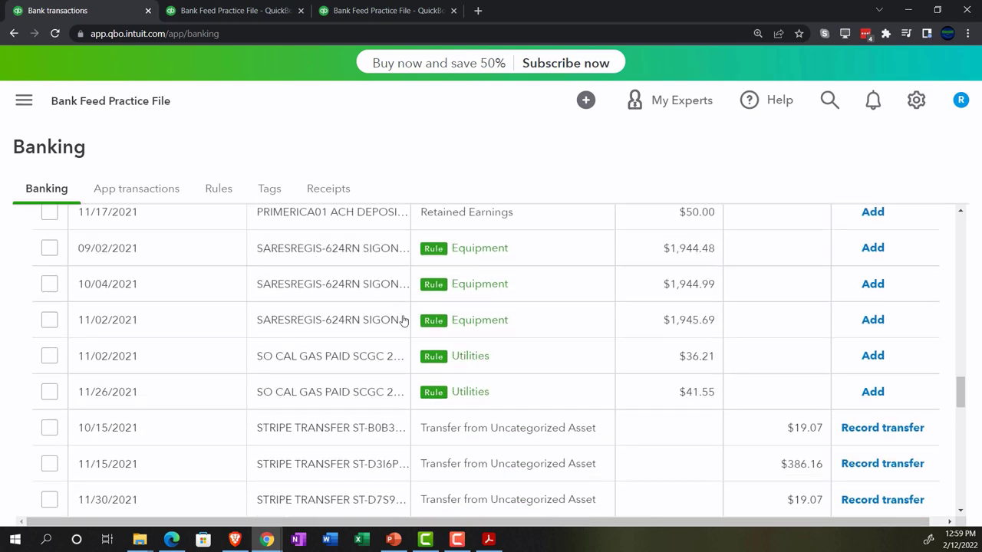
scroll(393, 338, up, 1)
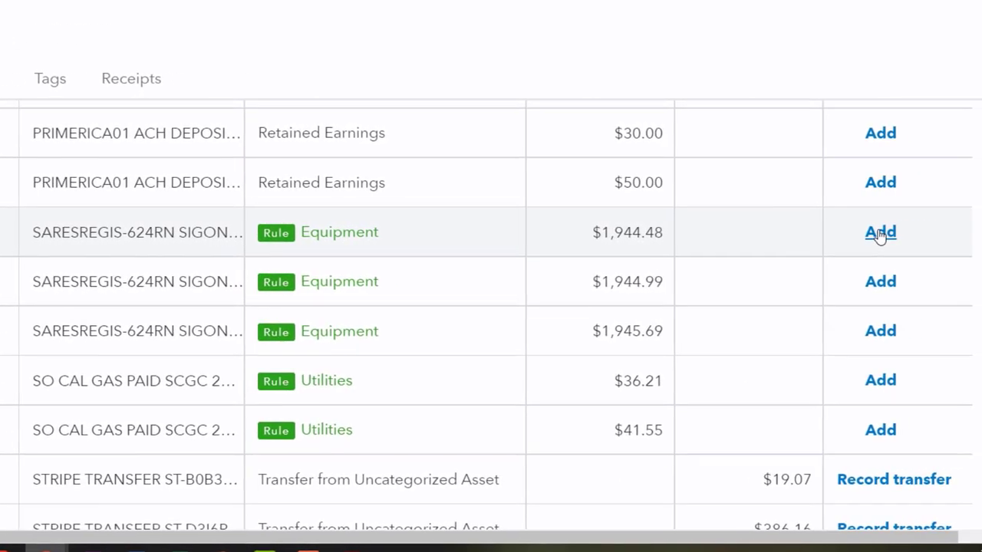
click(879, 232)
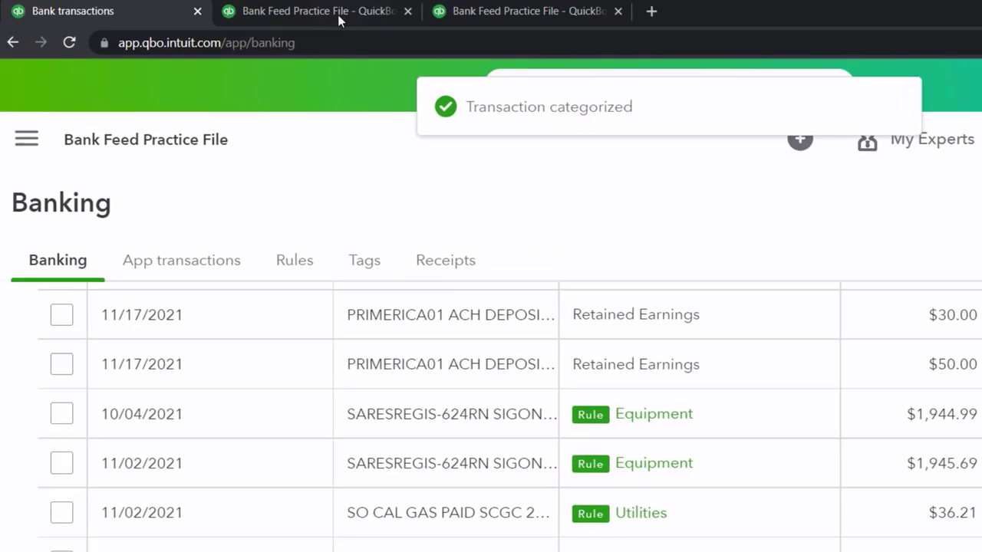
Rerun the 2021 balance sheet report and examine the checking and fixed asset balances
click(339, 12)
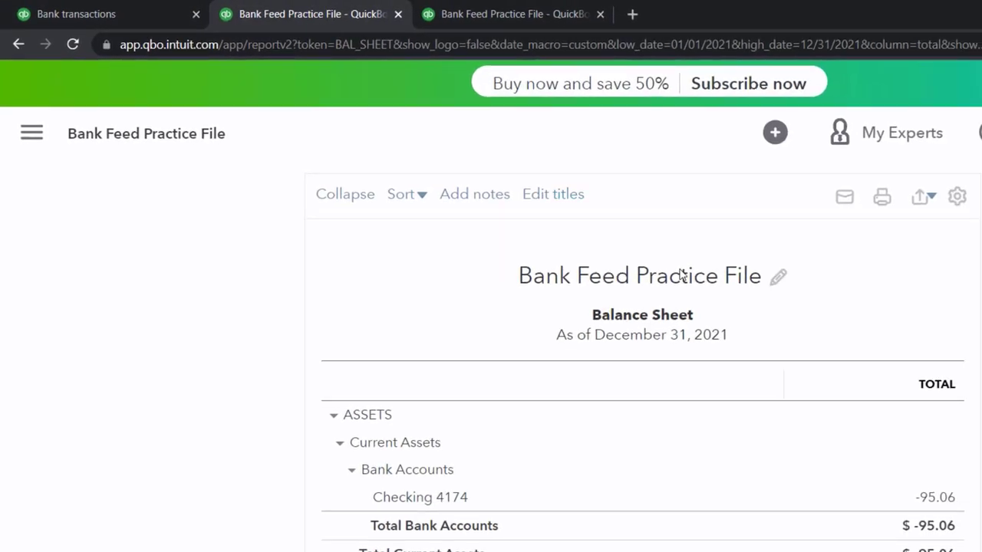
scroll(585, 253, up, 3)
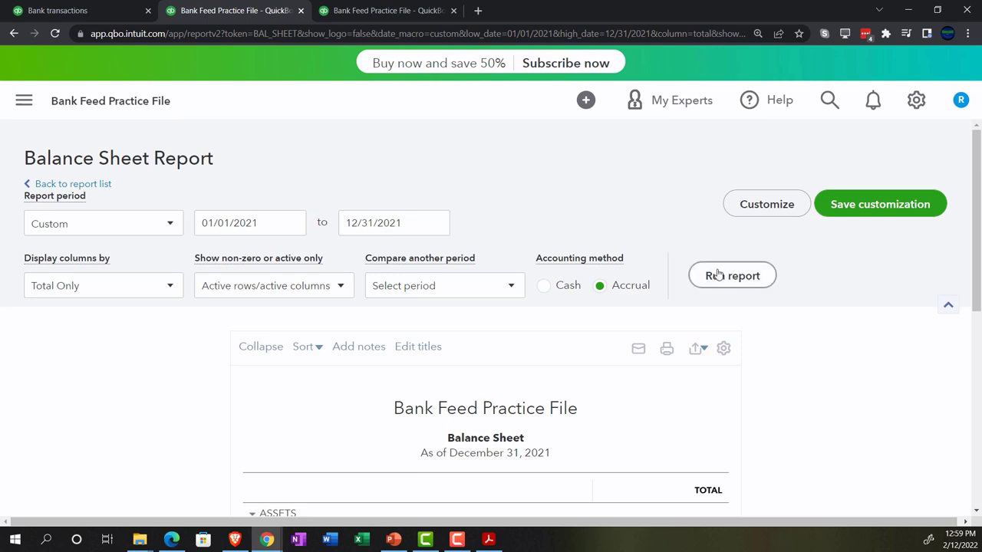
scroll(329, 366, down, 3)
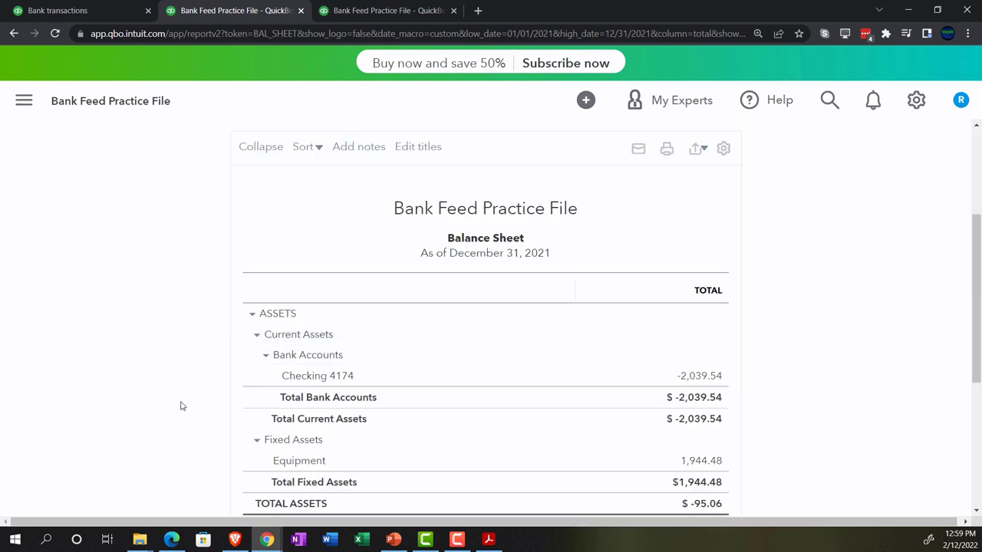
key(ctrl+plus)
scroll(153, 392, down, 3)
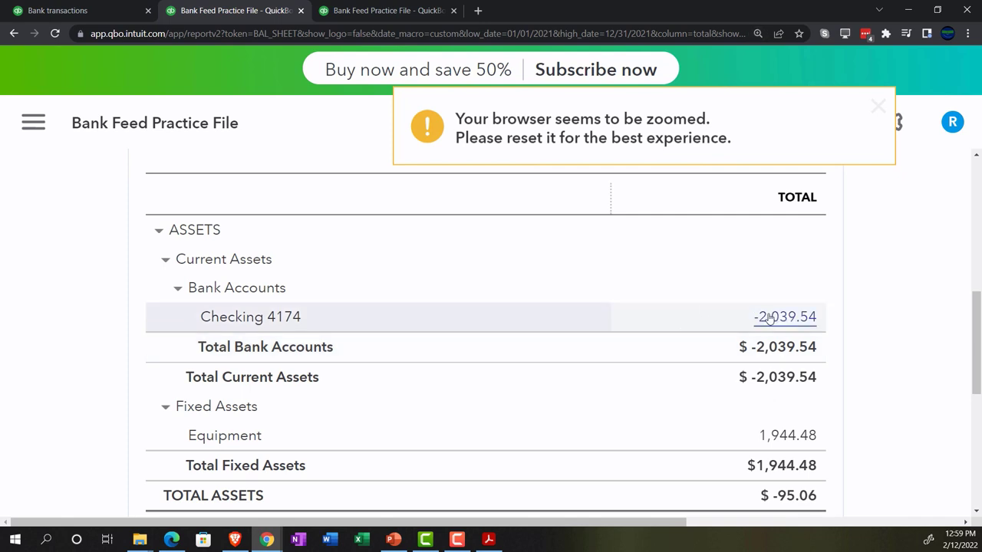
Open the transaction report behind the Checking 4174 balance and examine its entries and split accounts
click(769, 318)
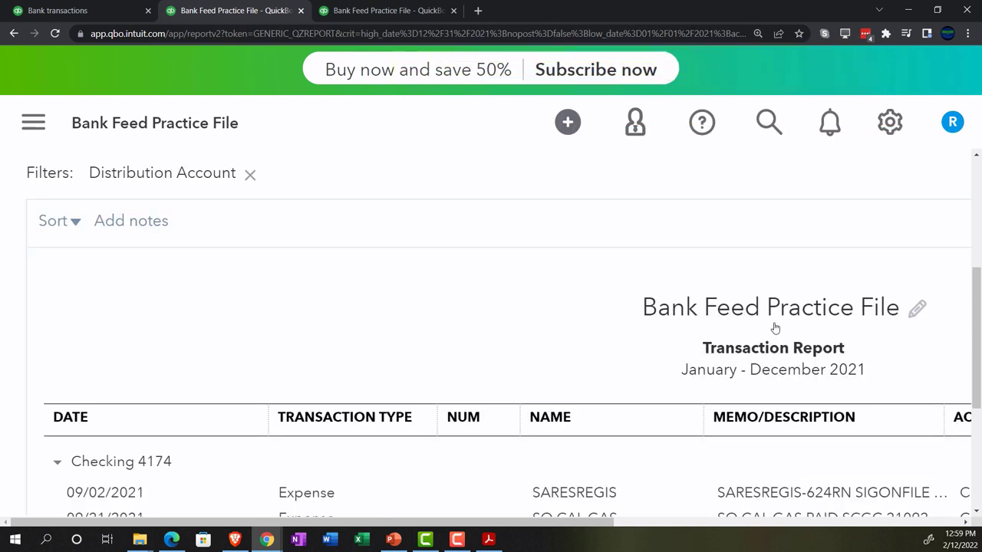
key(ctrl+minus)
key(ctrl+minus)
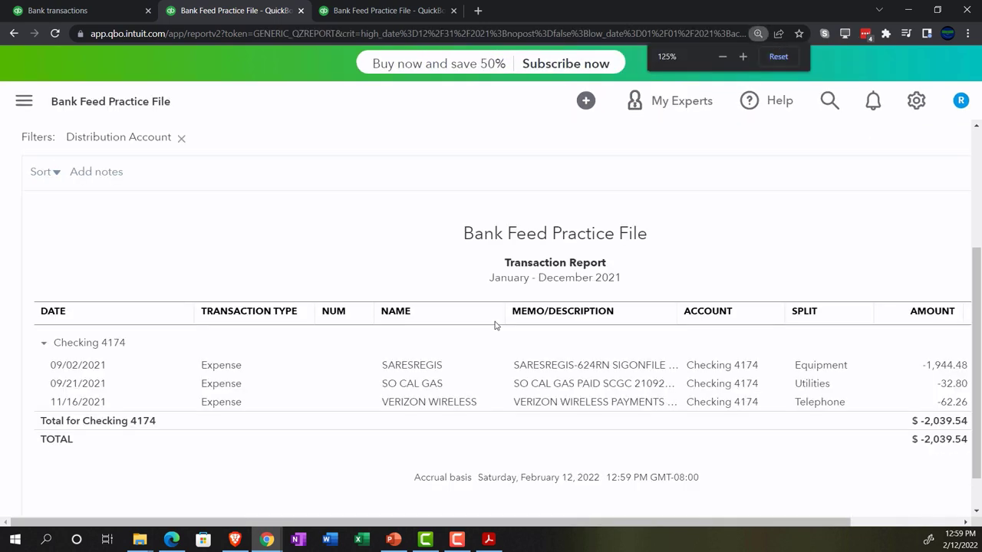
key(ctrl+minus)
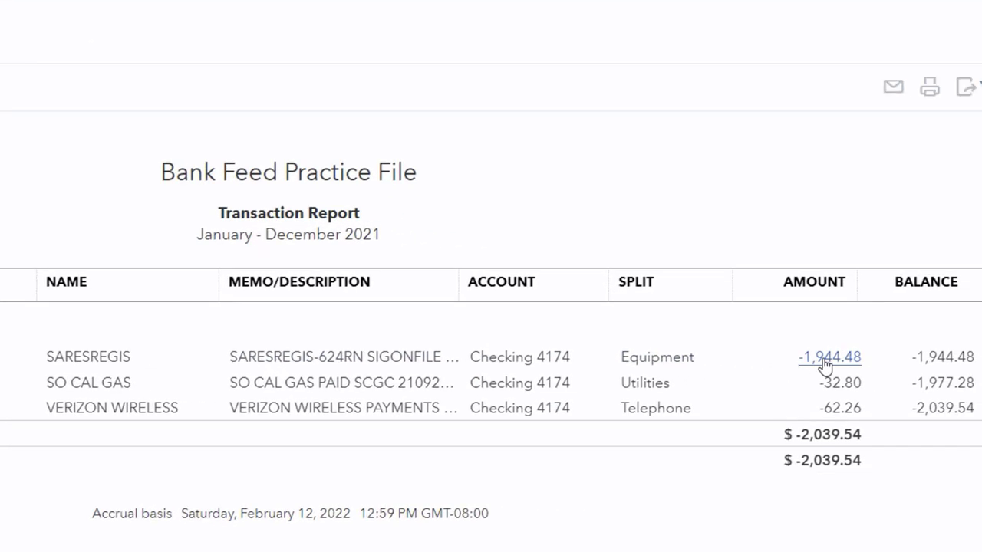
Open the SARESREGIS expense from the transaction report, review its payee, category details and memo, and close it
click(825, 360)
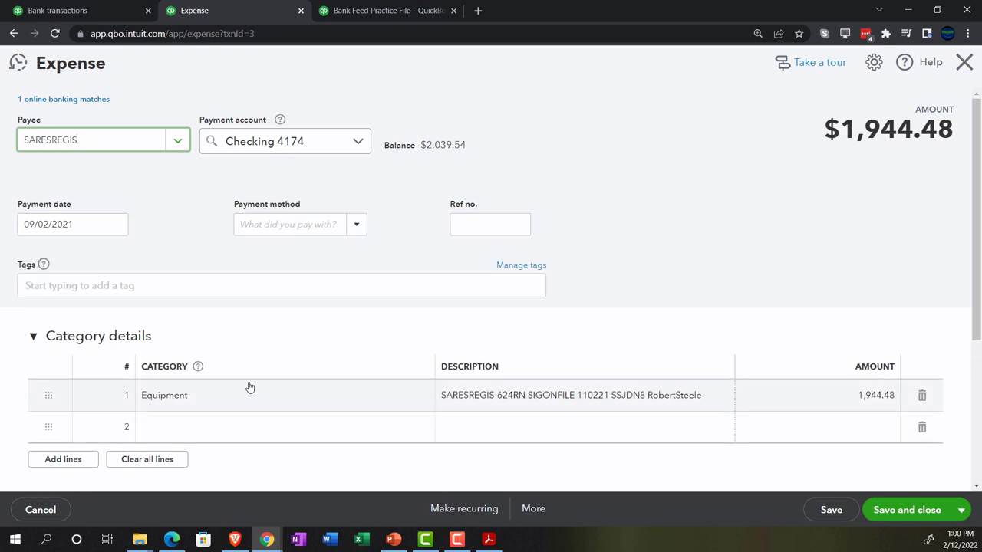
scroll(249, 387, down, 2)
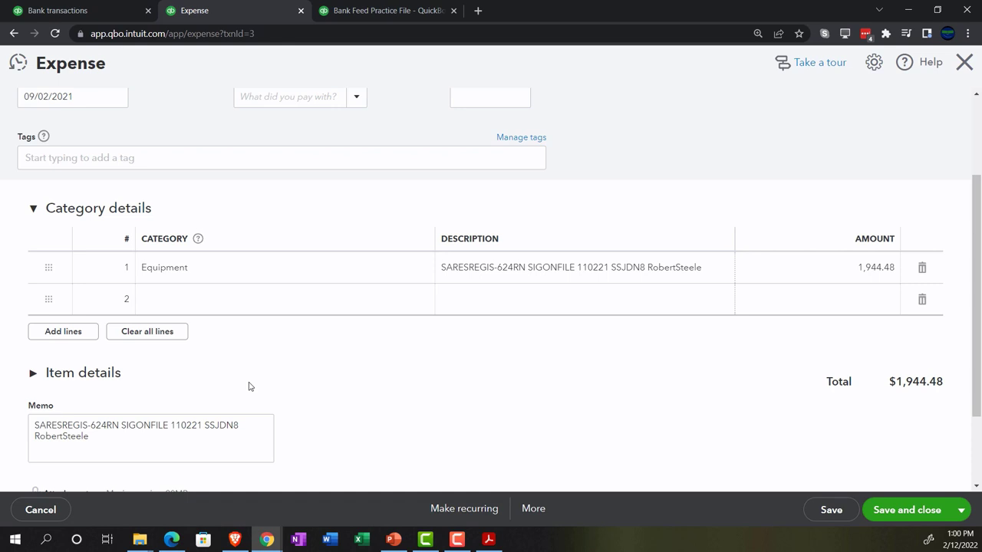
scroll(249, 386, up, 1)
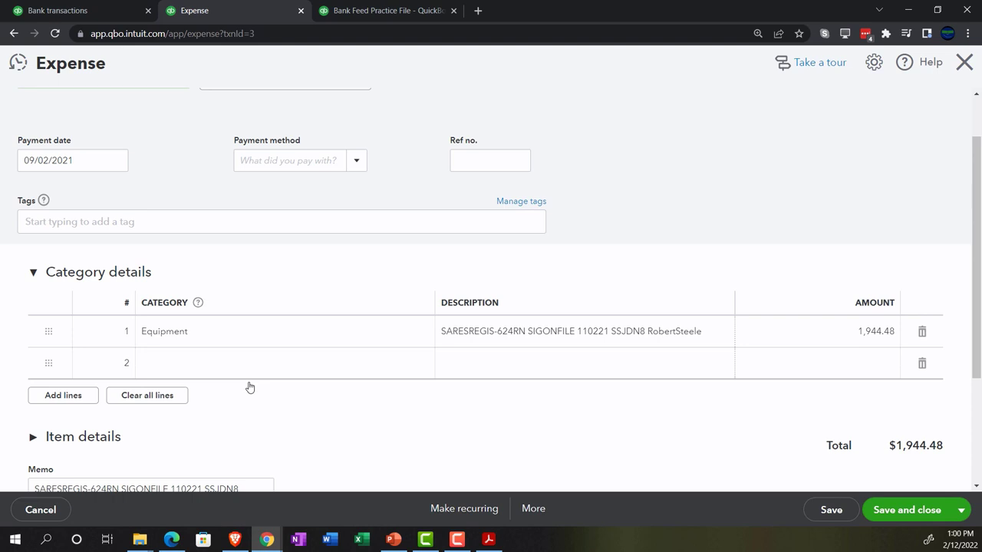
scroll(250, 388, up, 1)
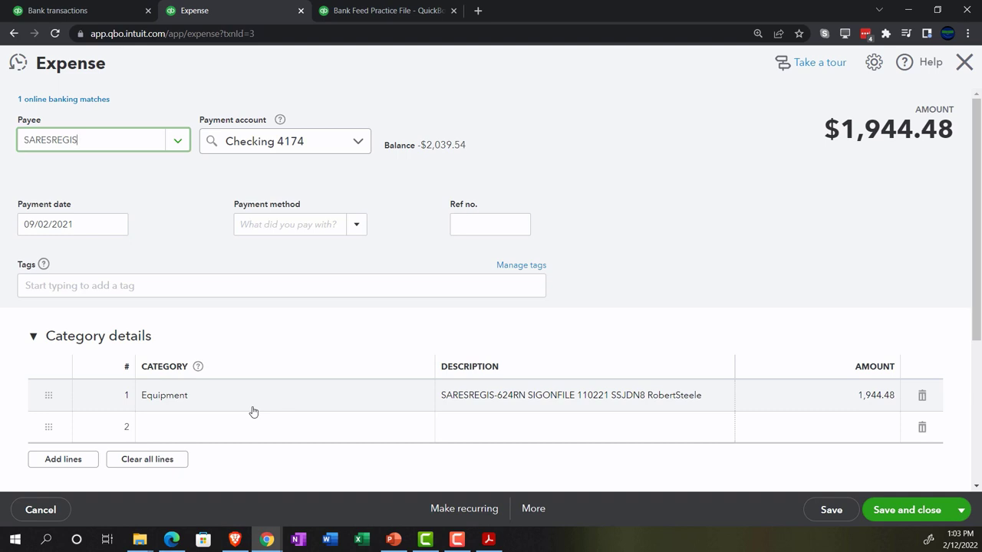
click(962, 64)
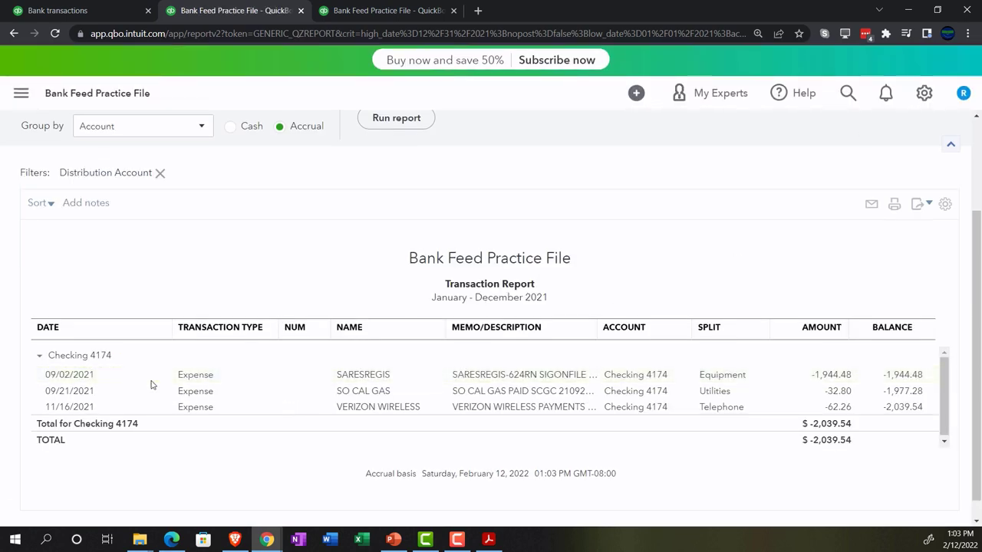
Go back to the balance sheet, check the transactions behind the Equipment balance, and return to the report summary
scroll(151, 385, up, 1)
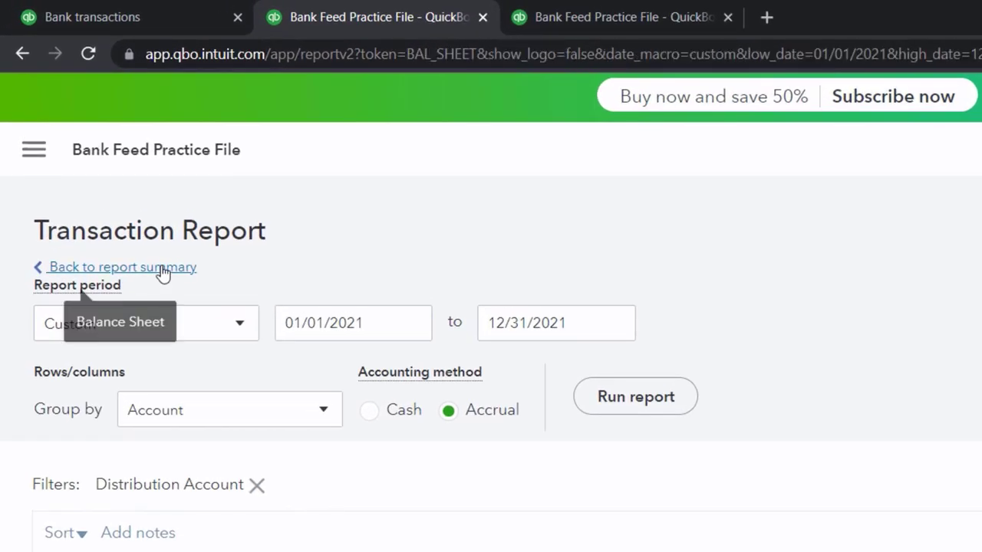
click(162, 267)
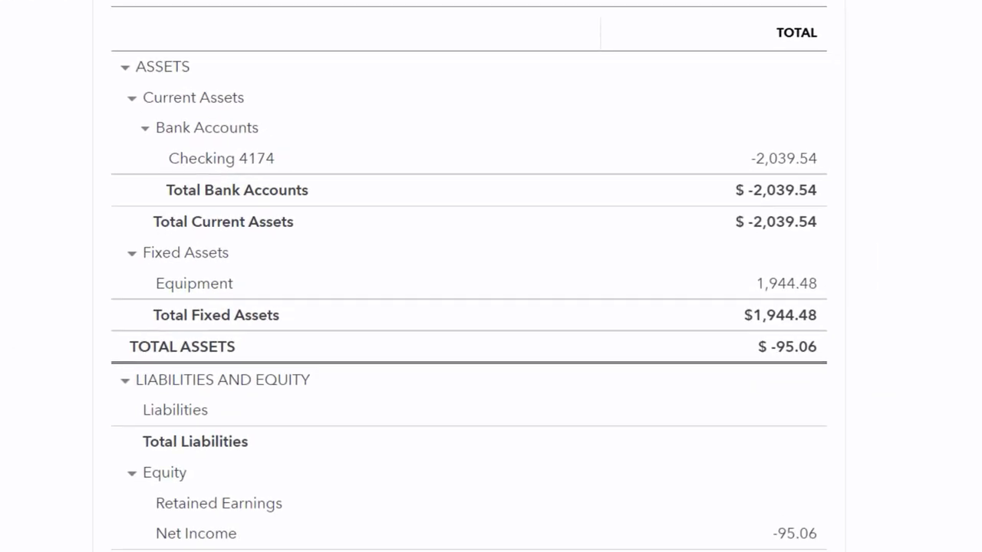
scroll(12, 315, down, 2)
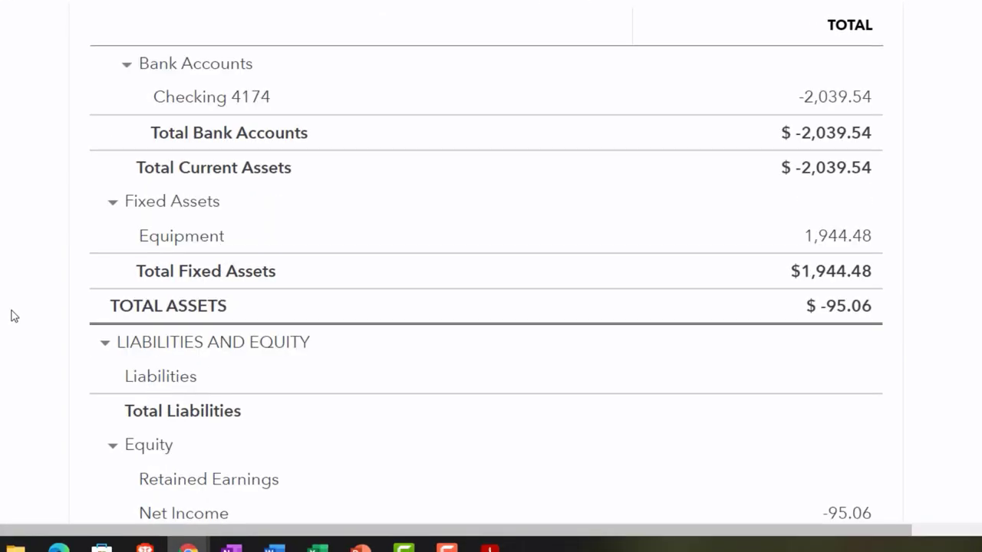
scroll(12, 314, down, 1)
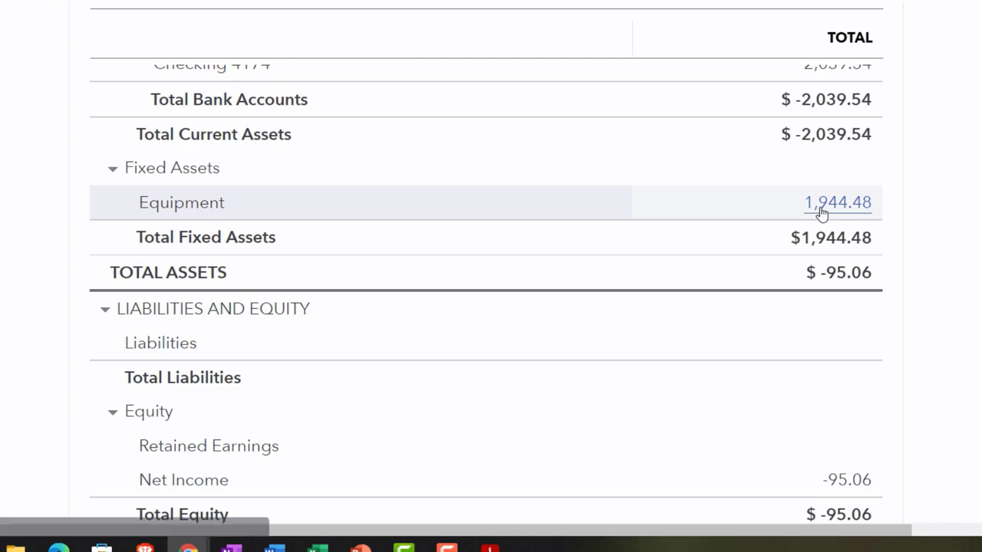
click(821, 211)
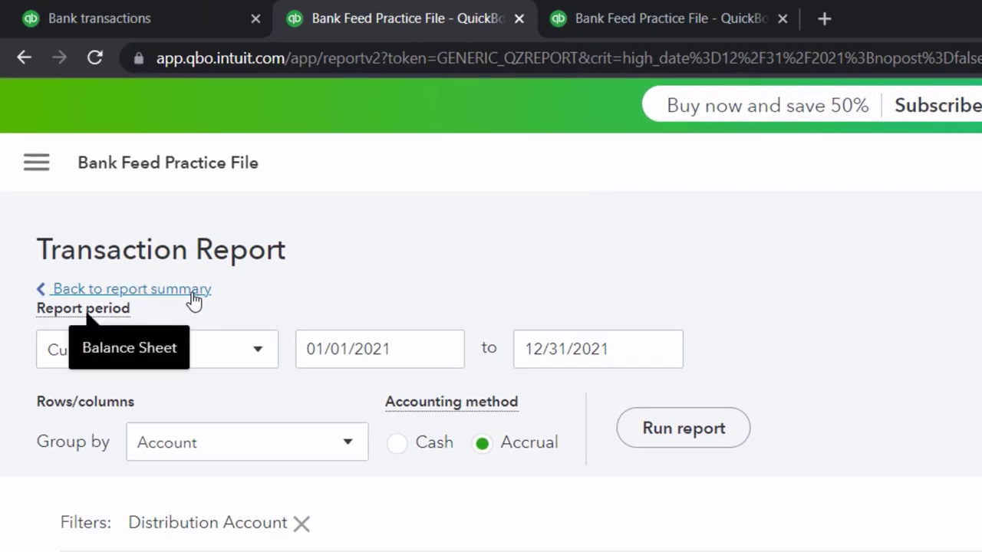
click(193, 300)
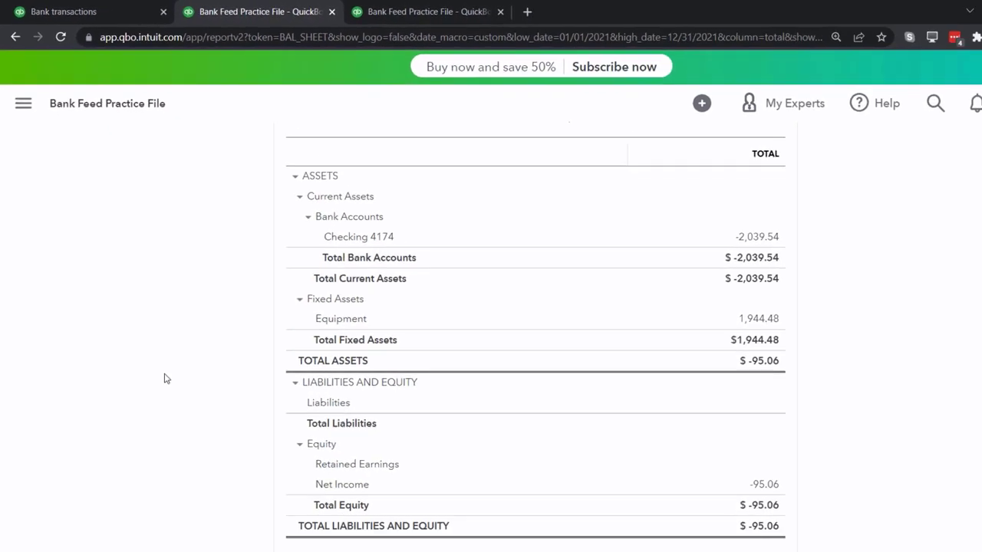
key(ctrl+plus)
key(ctrl+plus)
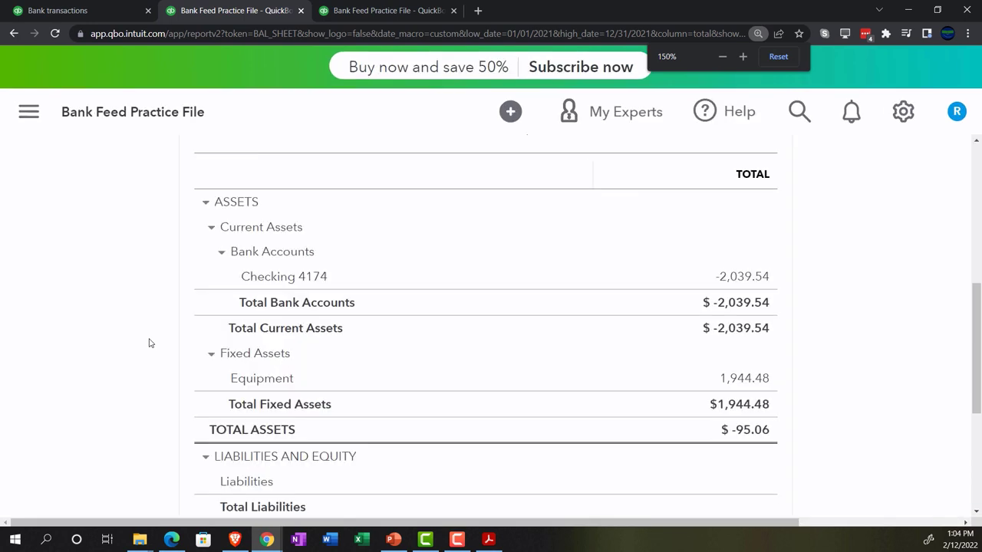
Switch to the 2021 Profit and Loss report and examine its expenses and net income
click(344, 11)
key(ctrl+plus)
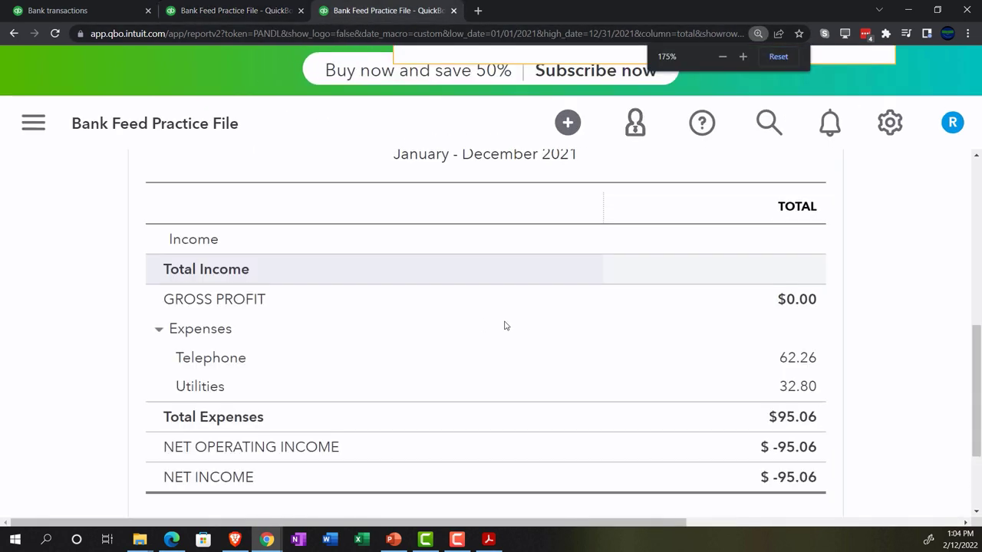
scroll(504, 325, up, 10)
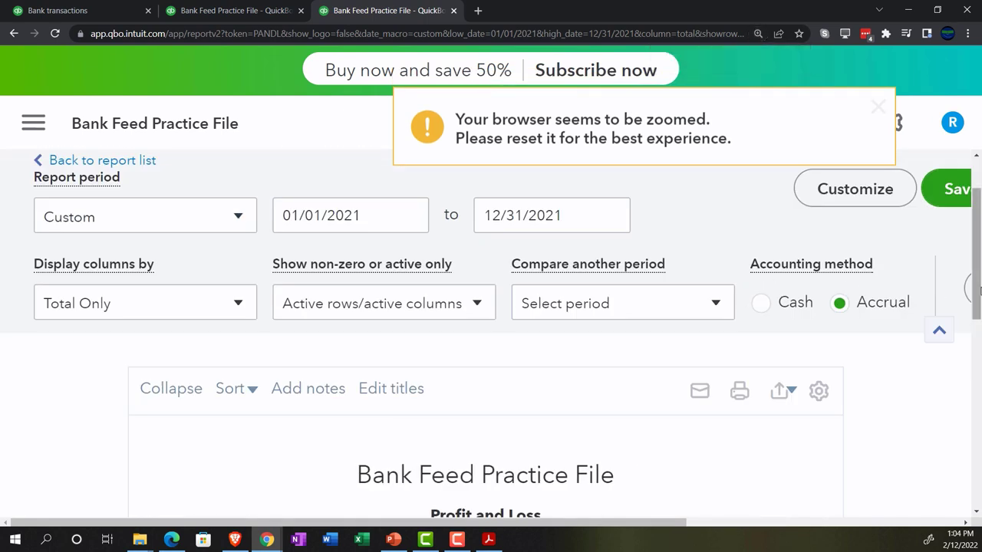
scroll(132, 412, down, 2)
scroll(132, 412, down, 3)
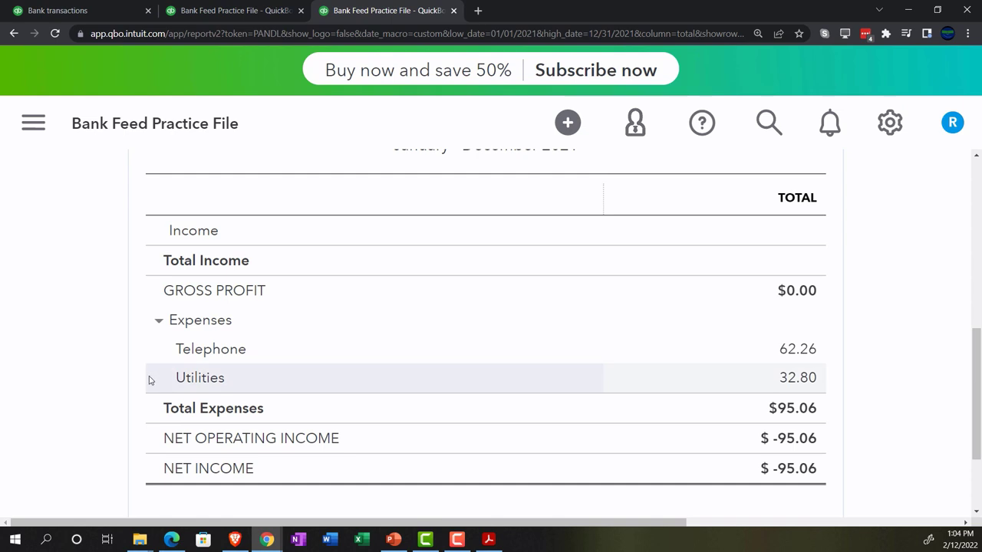
Revisit the fixed assets on the balance sheet, and switch to the depreciation schedule PDF in Adobe Acrobat
click(231, 9)
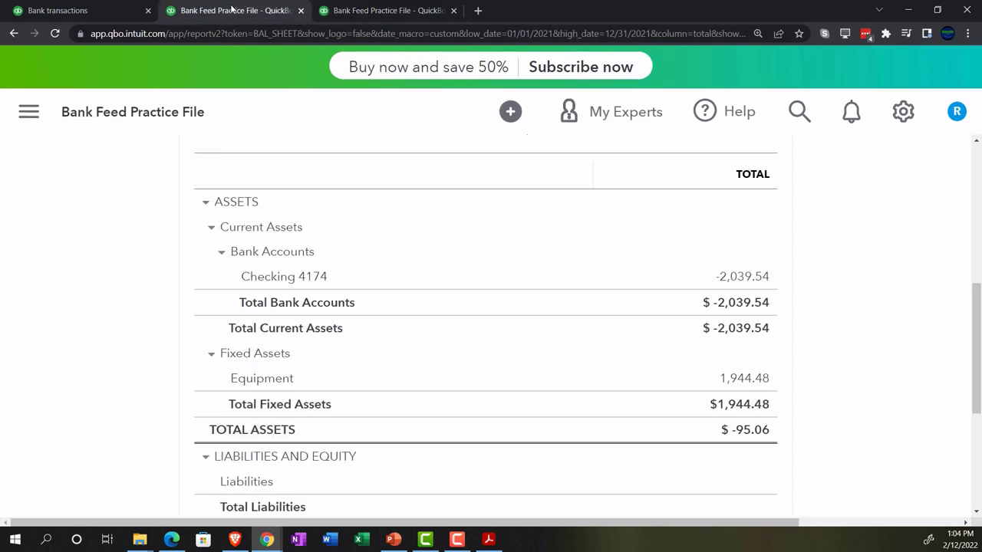
key(ctrl+plus)
scroll(125, 432, down, 2)
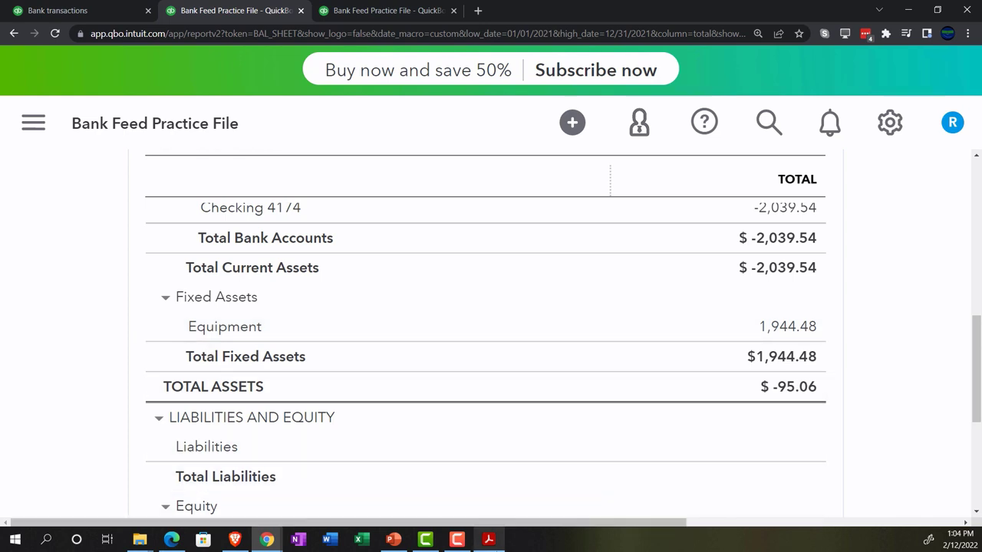
click(488, 539)
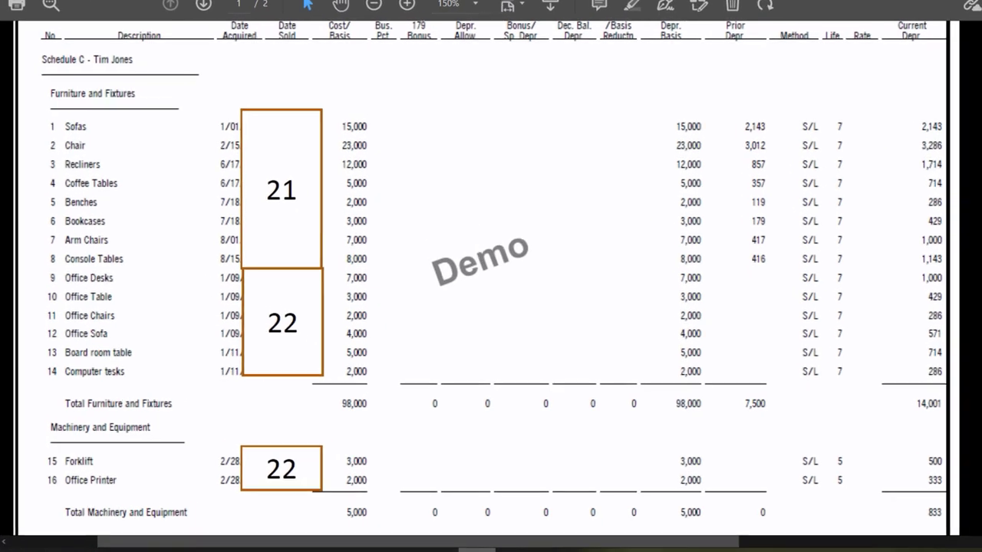